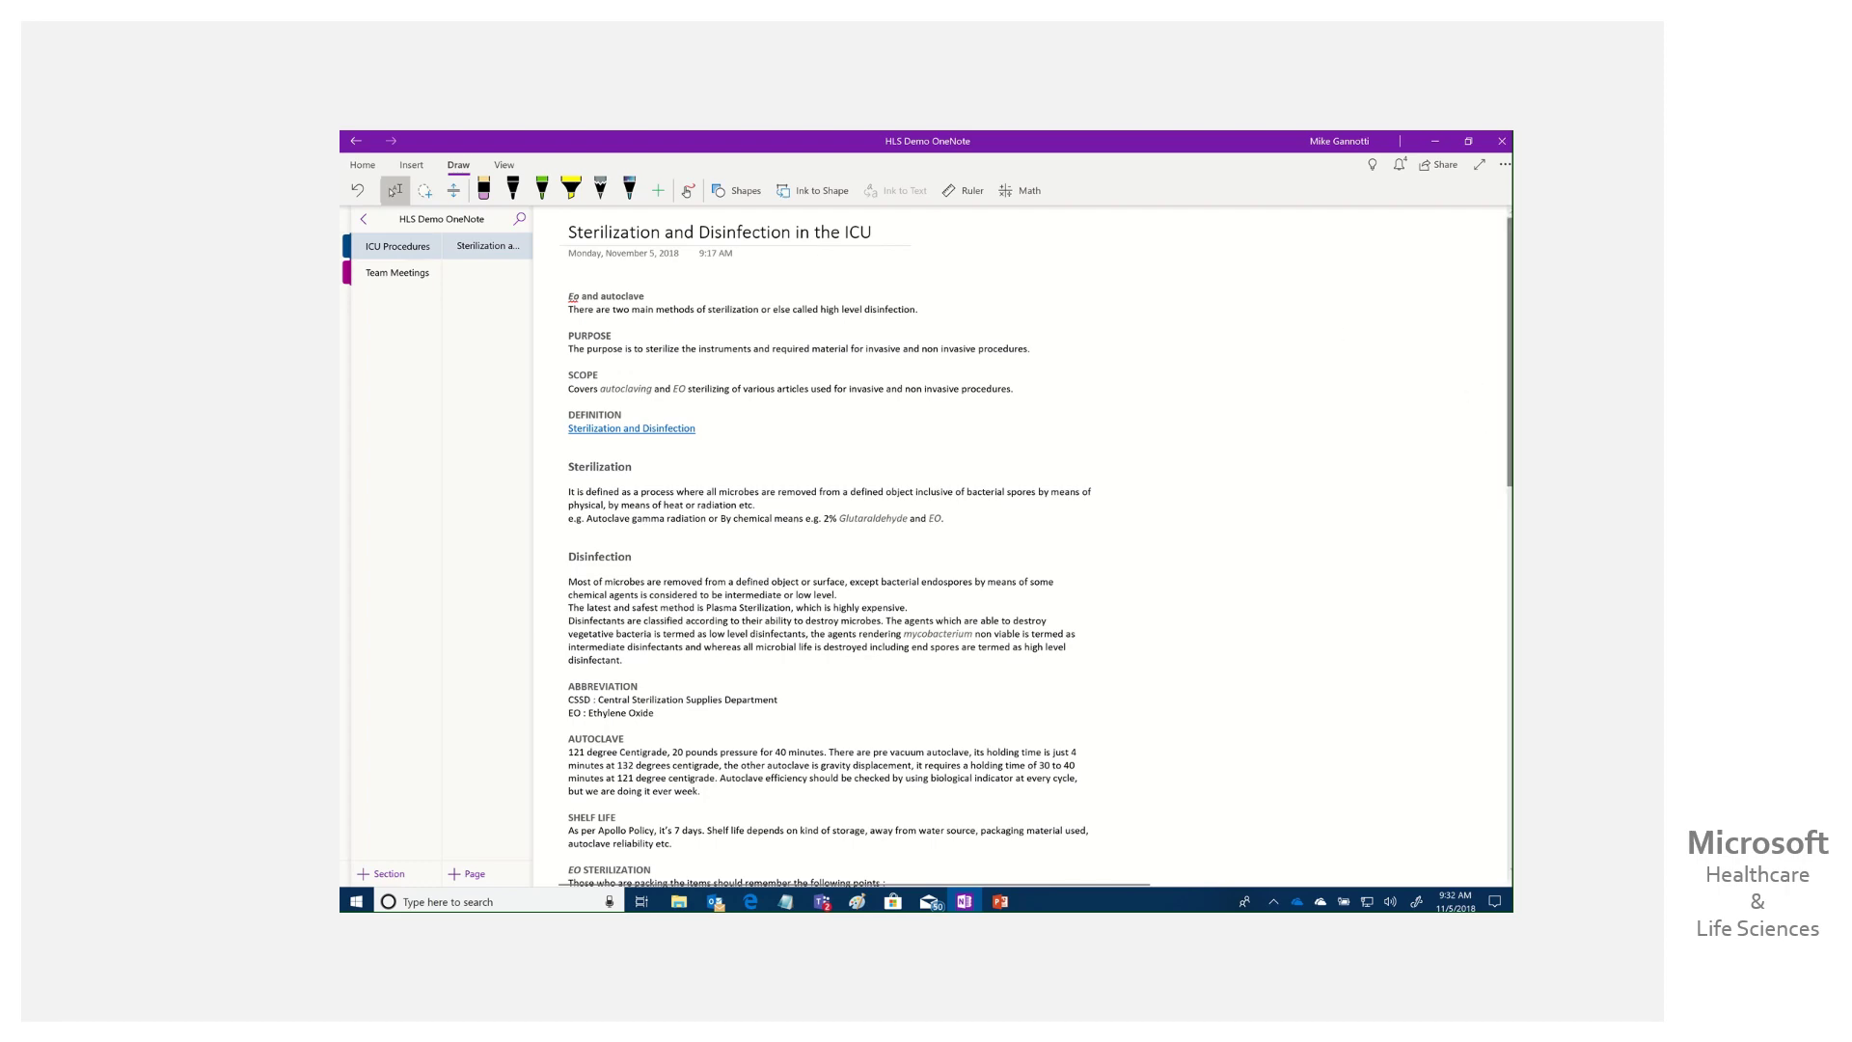
- Move the sterilization notes lower to clear the page top, then bring up the 'HLS Show Me How- Post to HLS Blog' Stream page
{"action": "left_click_drag", "start_coordinate": [1507, 453], "coordinate": [1507, 796]}
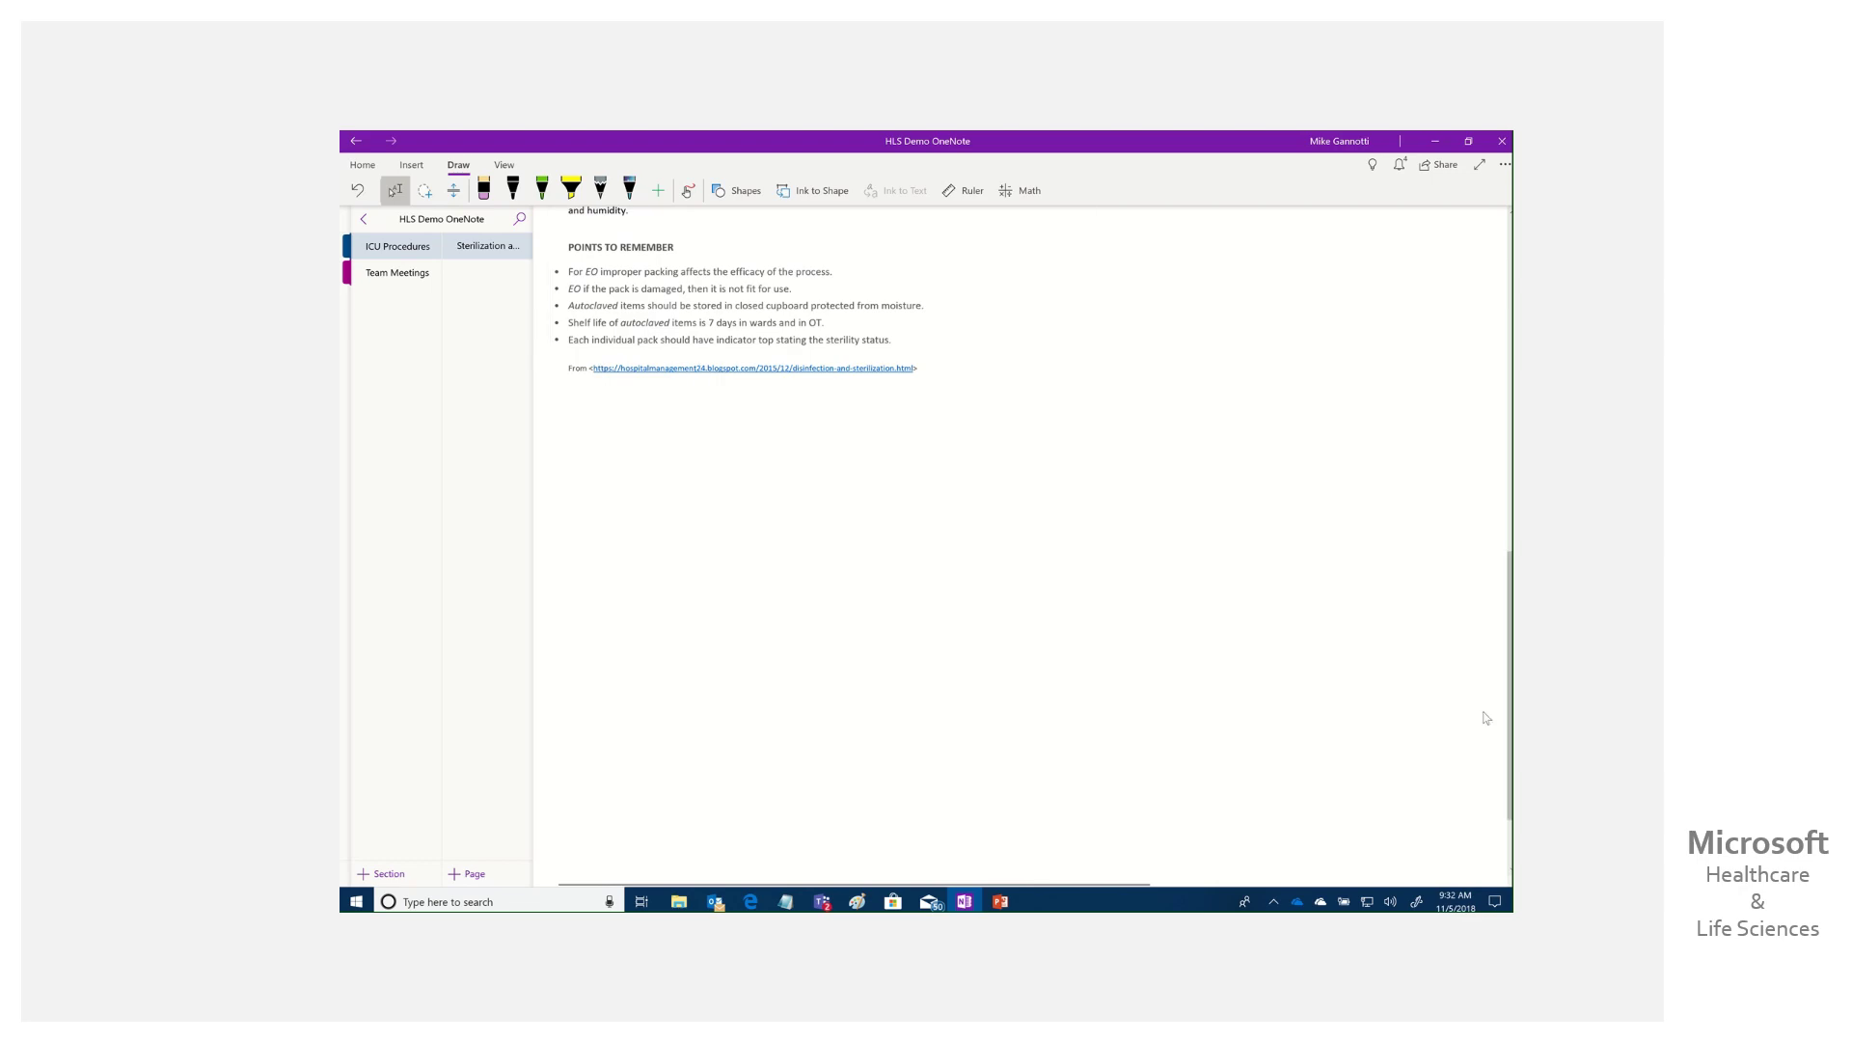
{"action": "left_click_drag", "start_coordinate": [1508, 680], "coordinate": [1508, 350]}
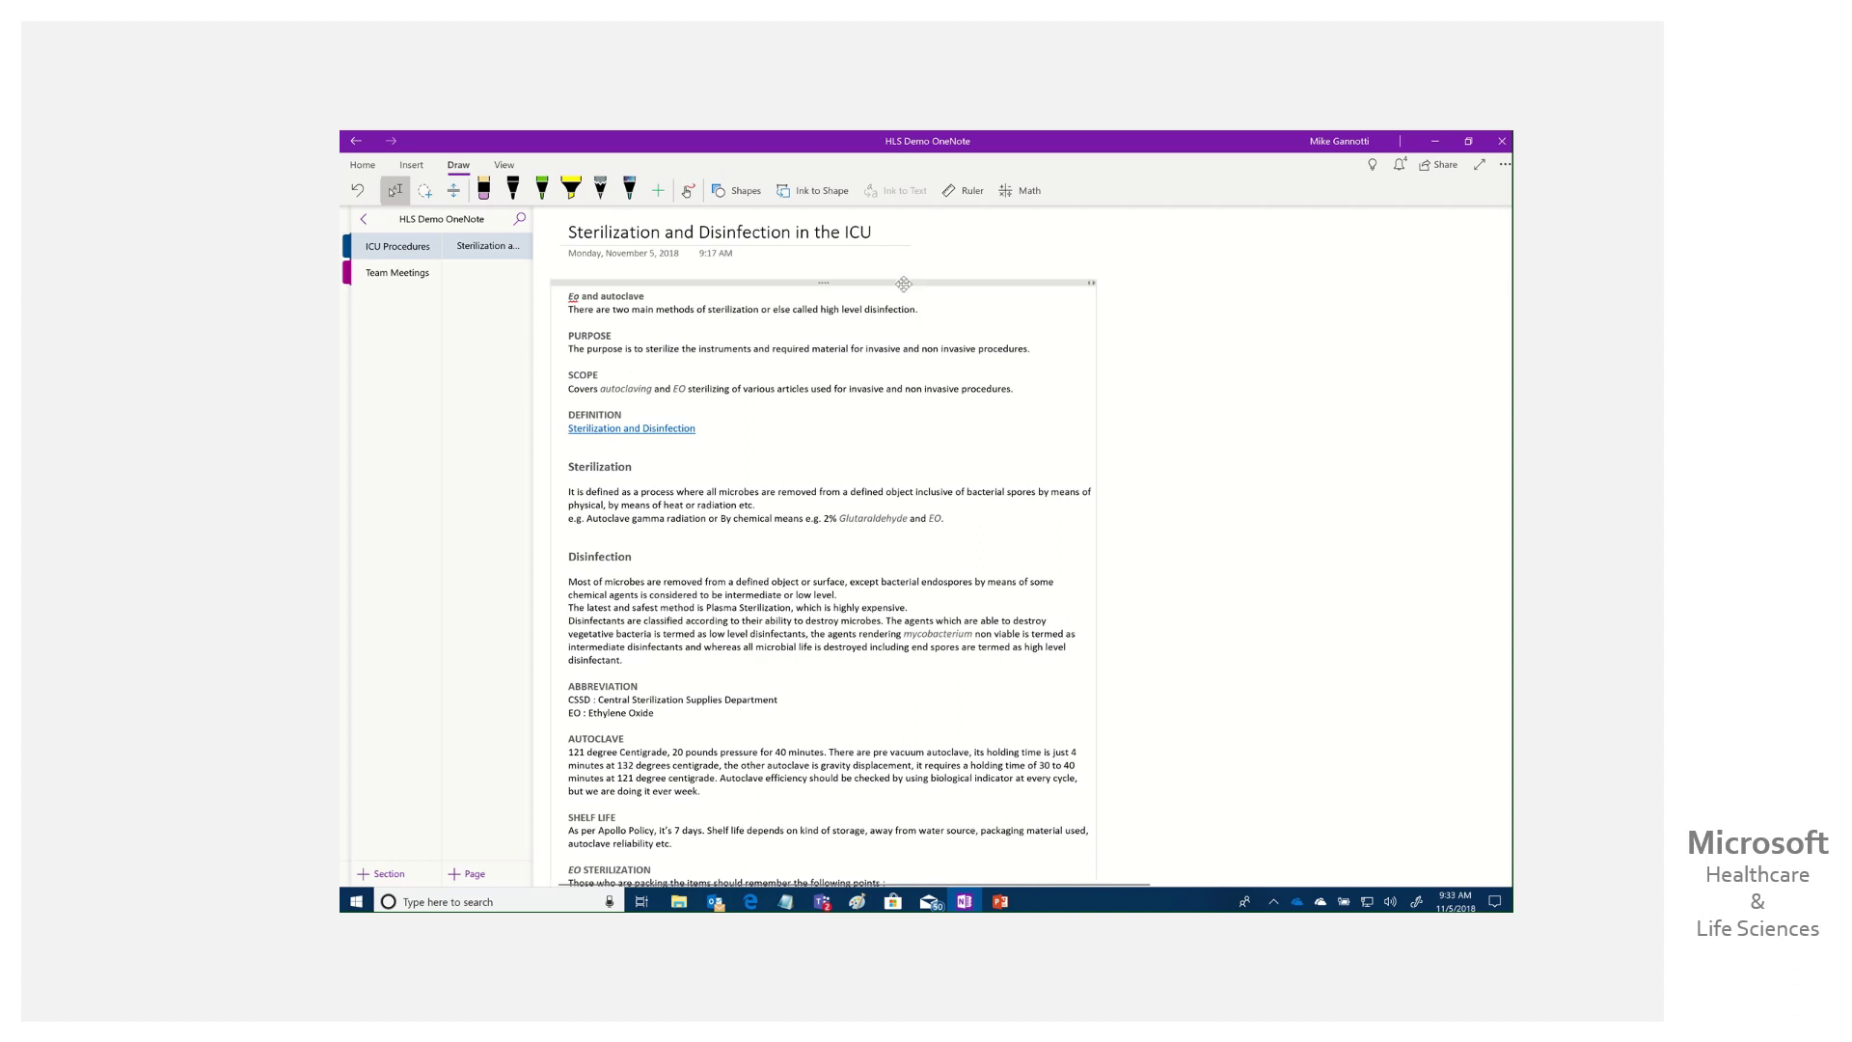
{"action": "left_click_drag", "start_coordinate": [903, 282], "coordinate": [908, 675]}
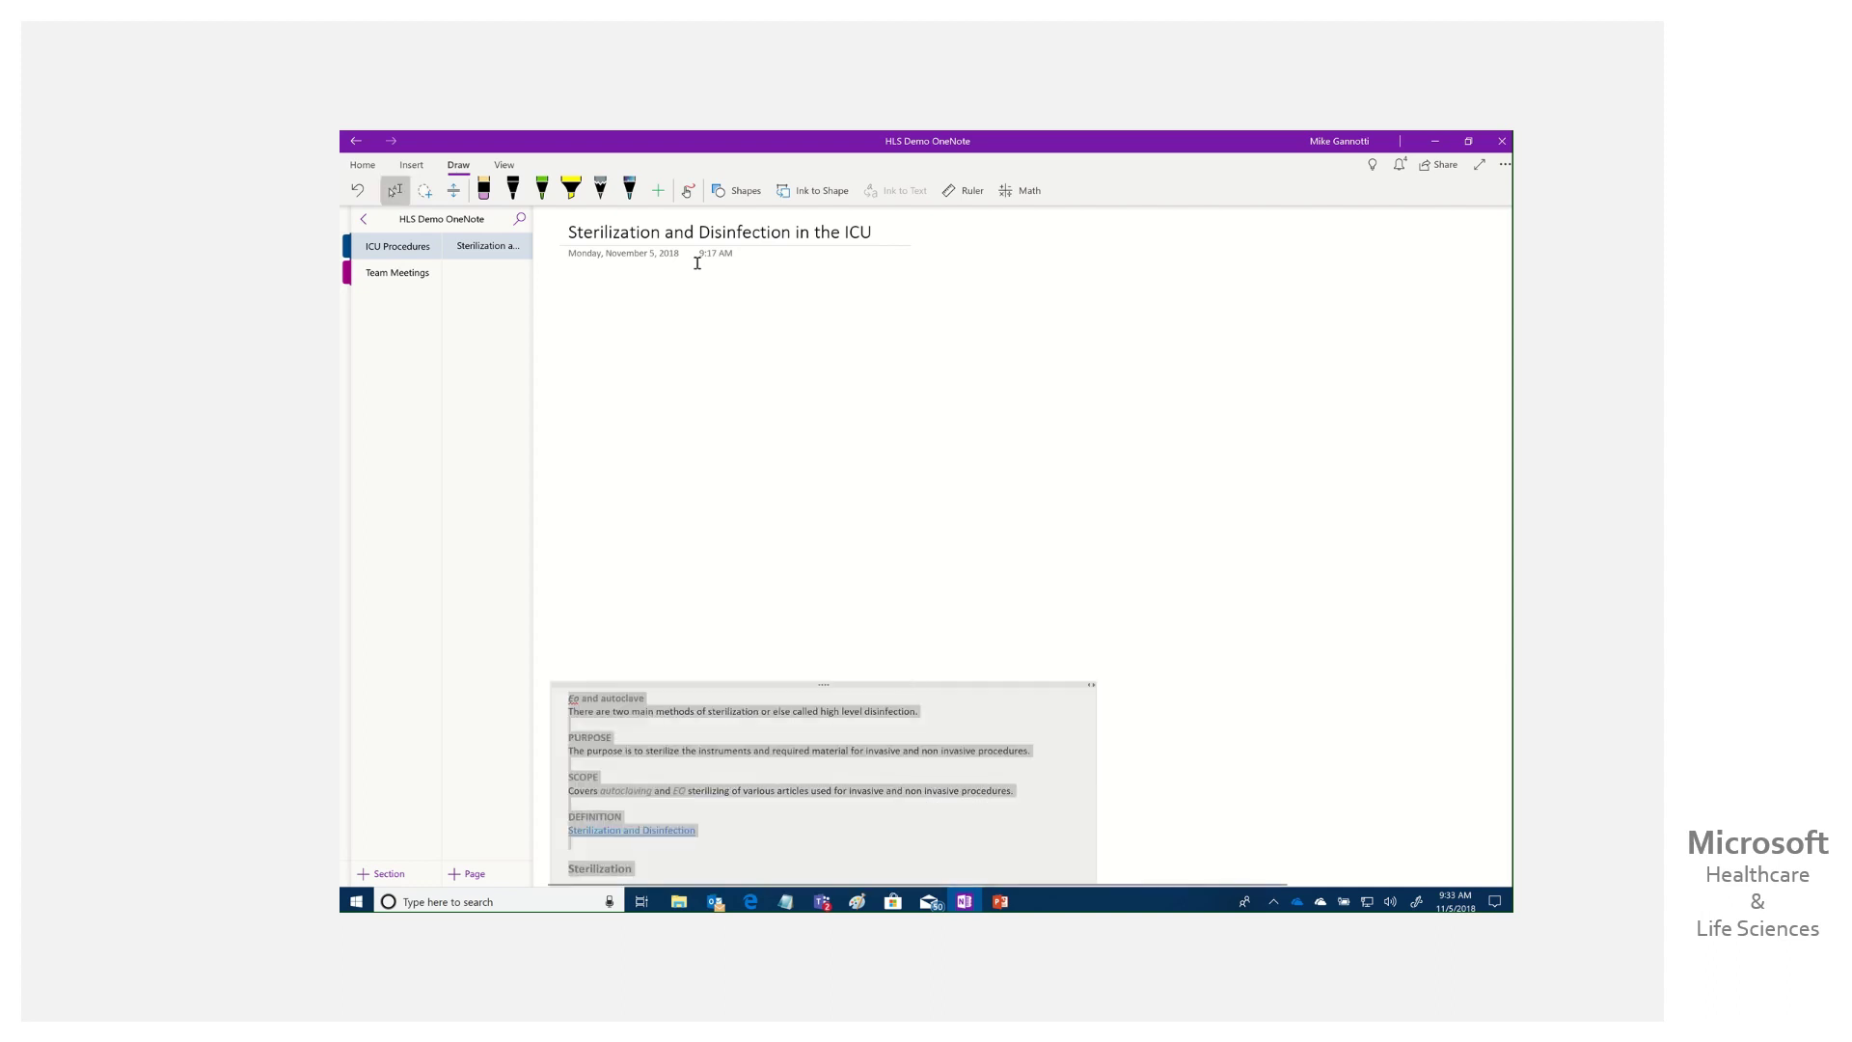
{"action": "left_click", "coordinate": [569, 280]}
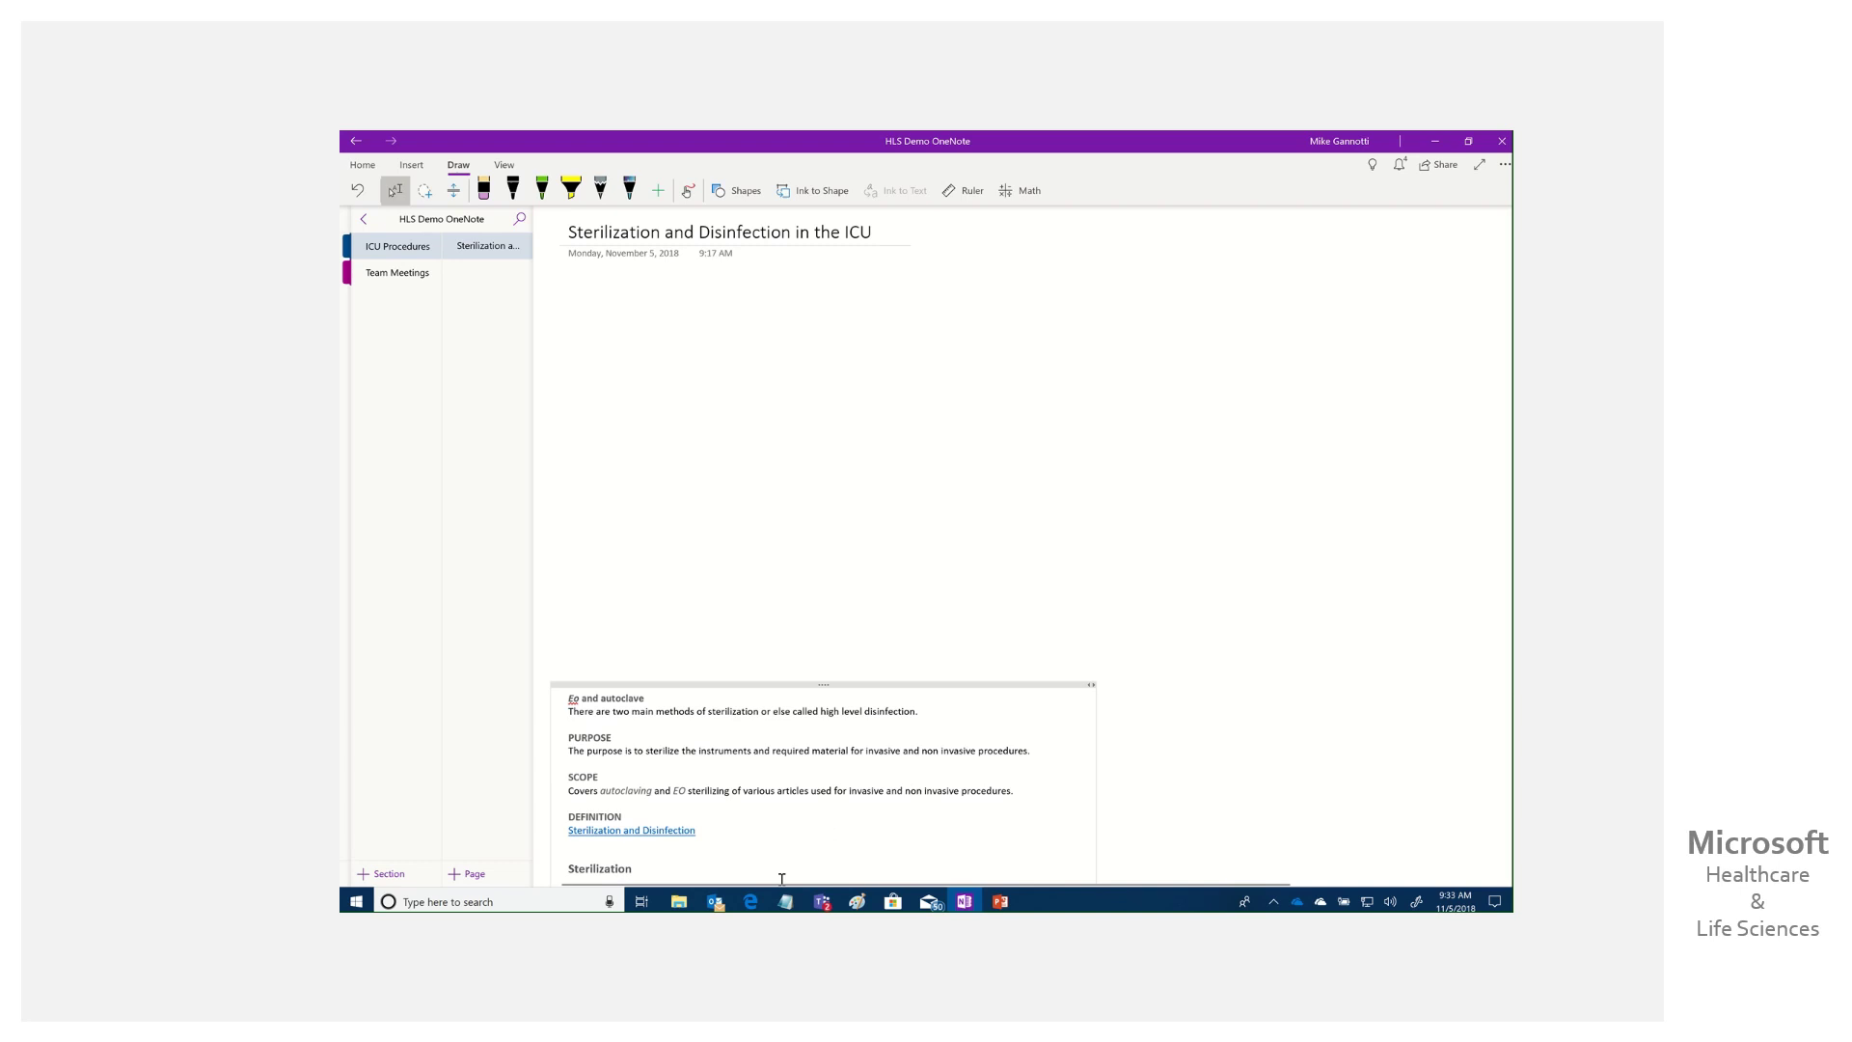
{"action": "left_click", "coordinate": [750, 902]}
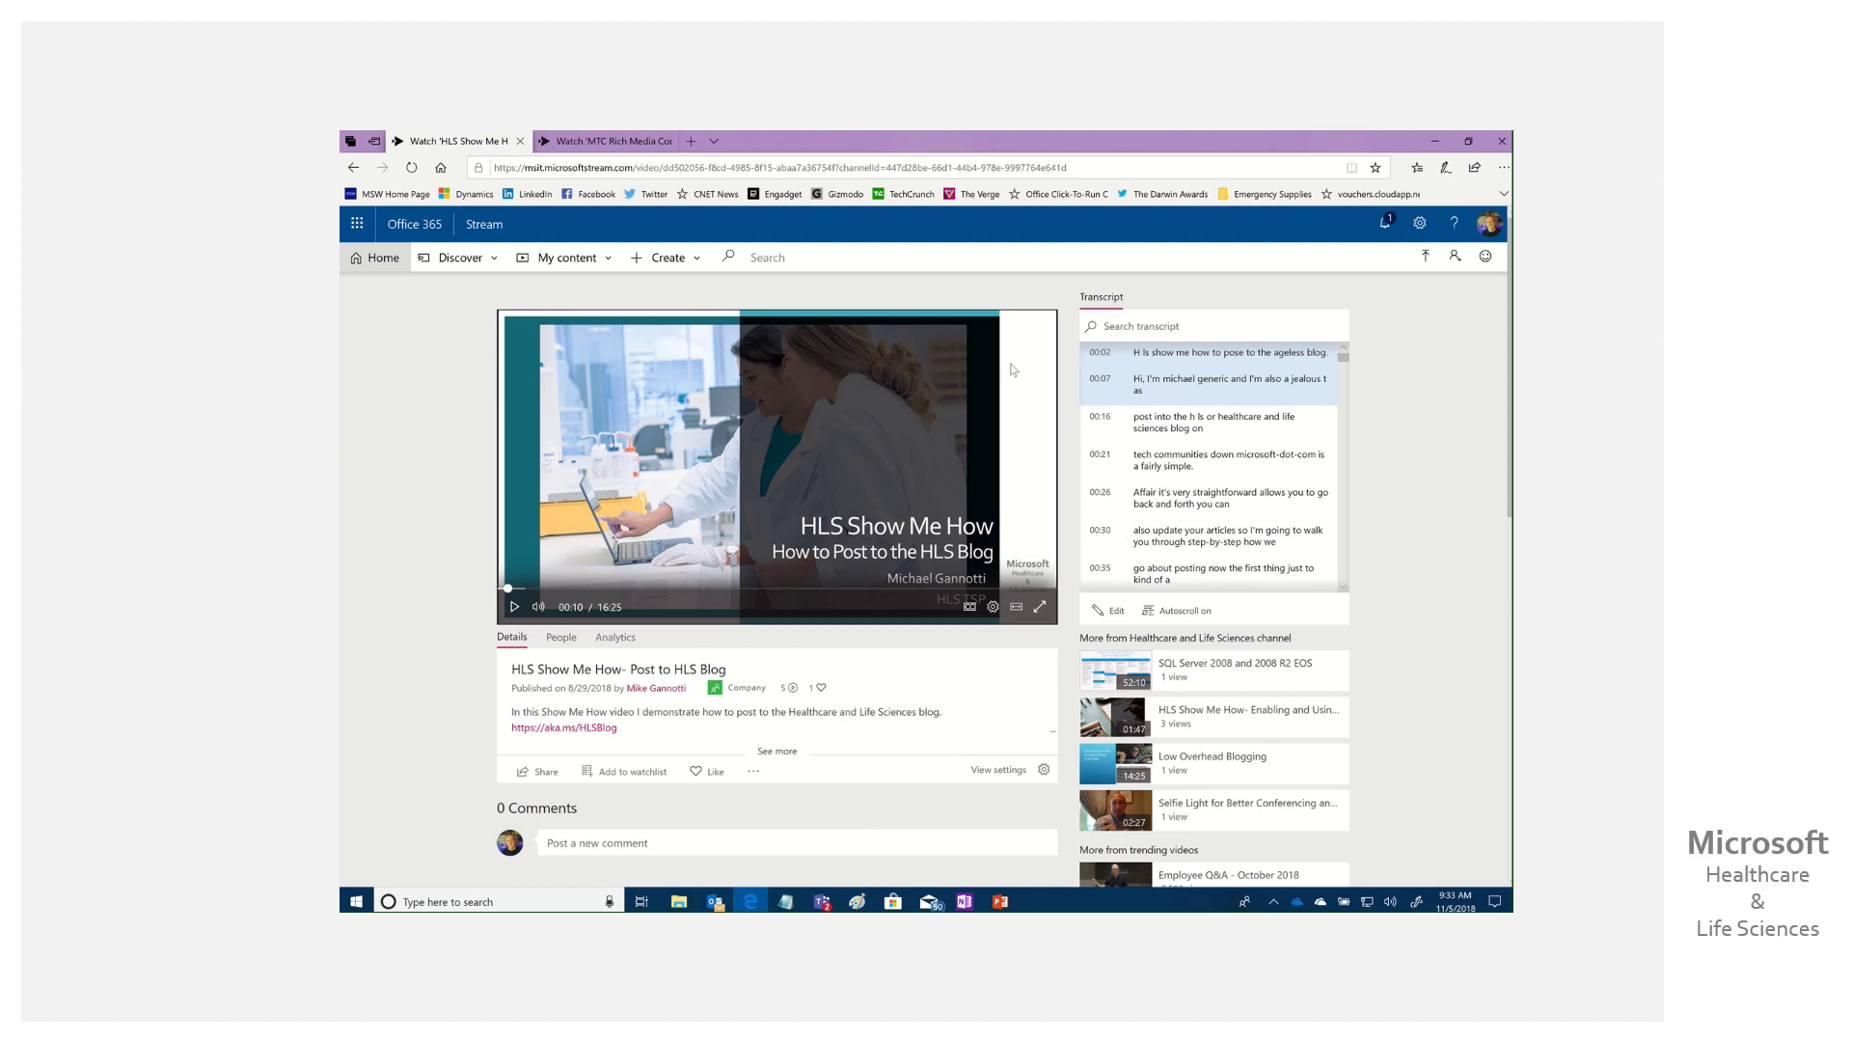
- Look over the Stream video's People and Details tabs
{"action": "scroll", "coordinate": [1018, 371], "scroll_direction": "down", "scroll_amount": 1}
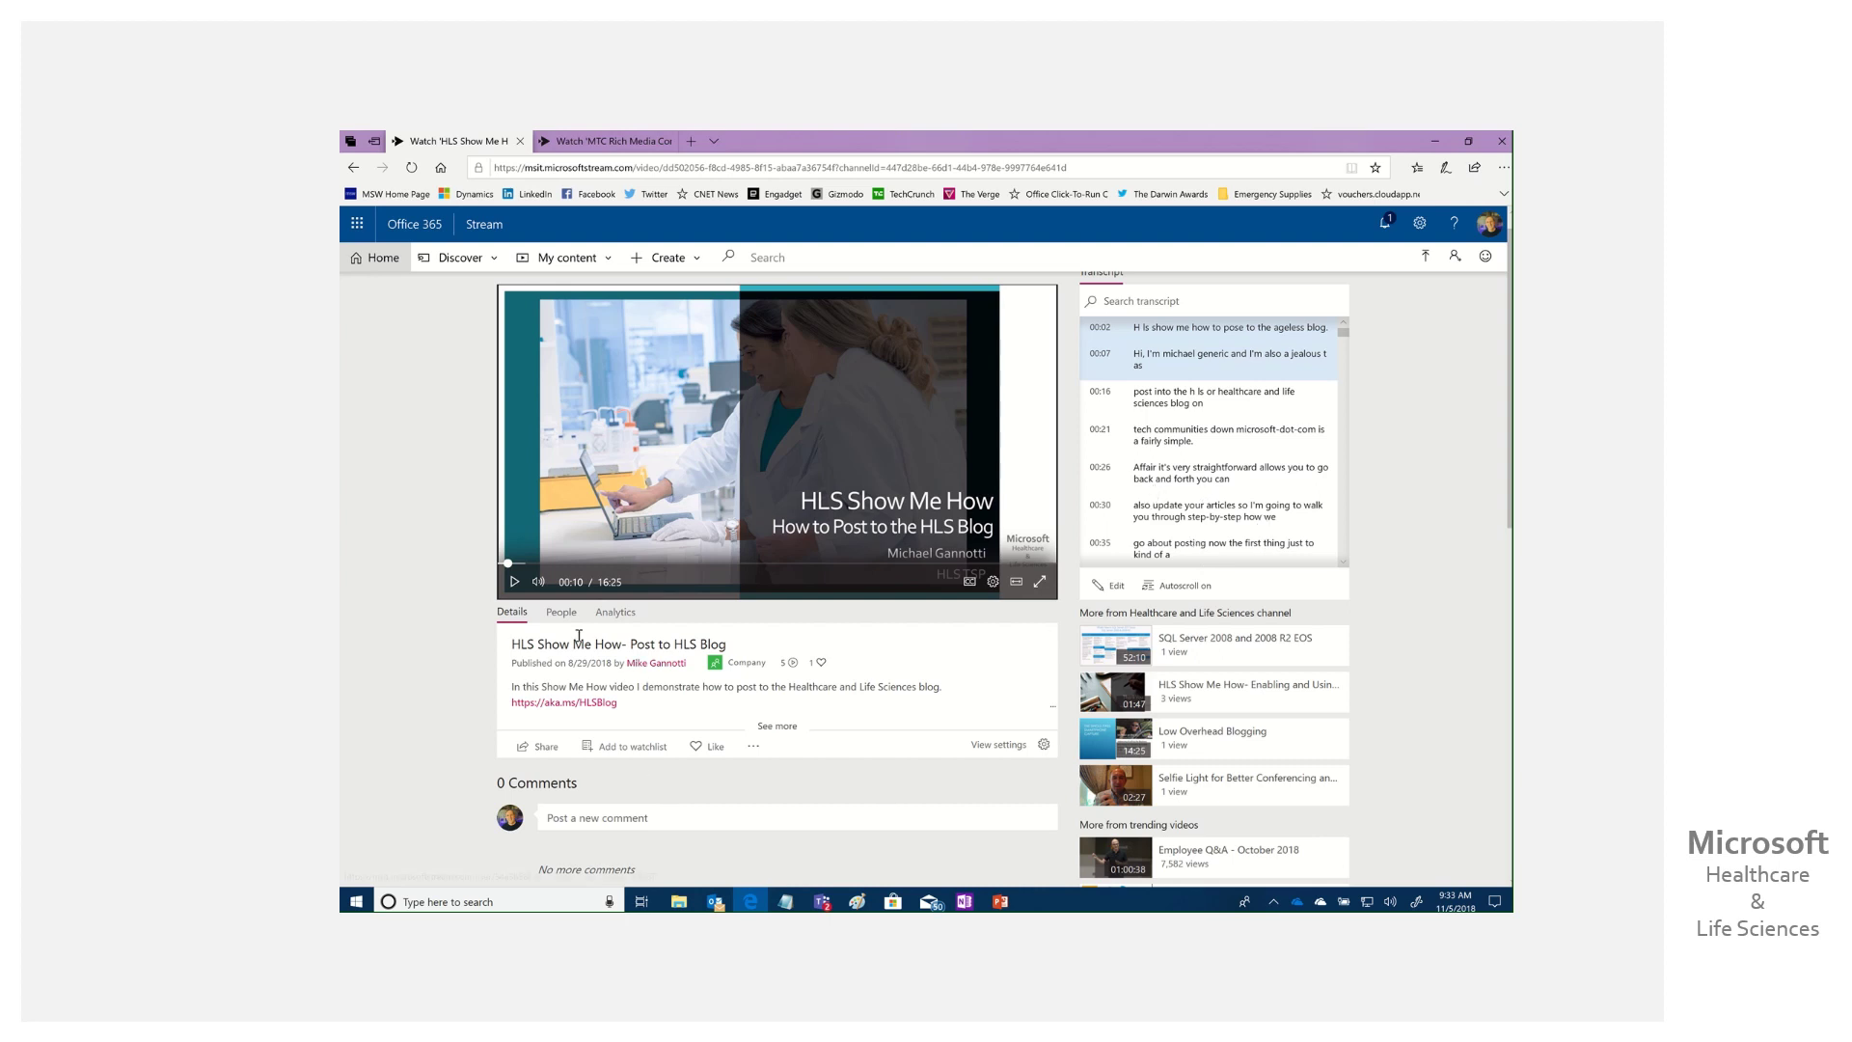
{"action": "left_click", "coordinate": [562, 613]}
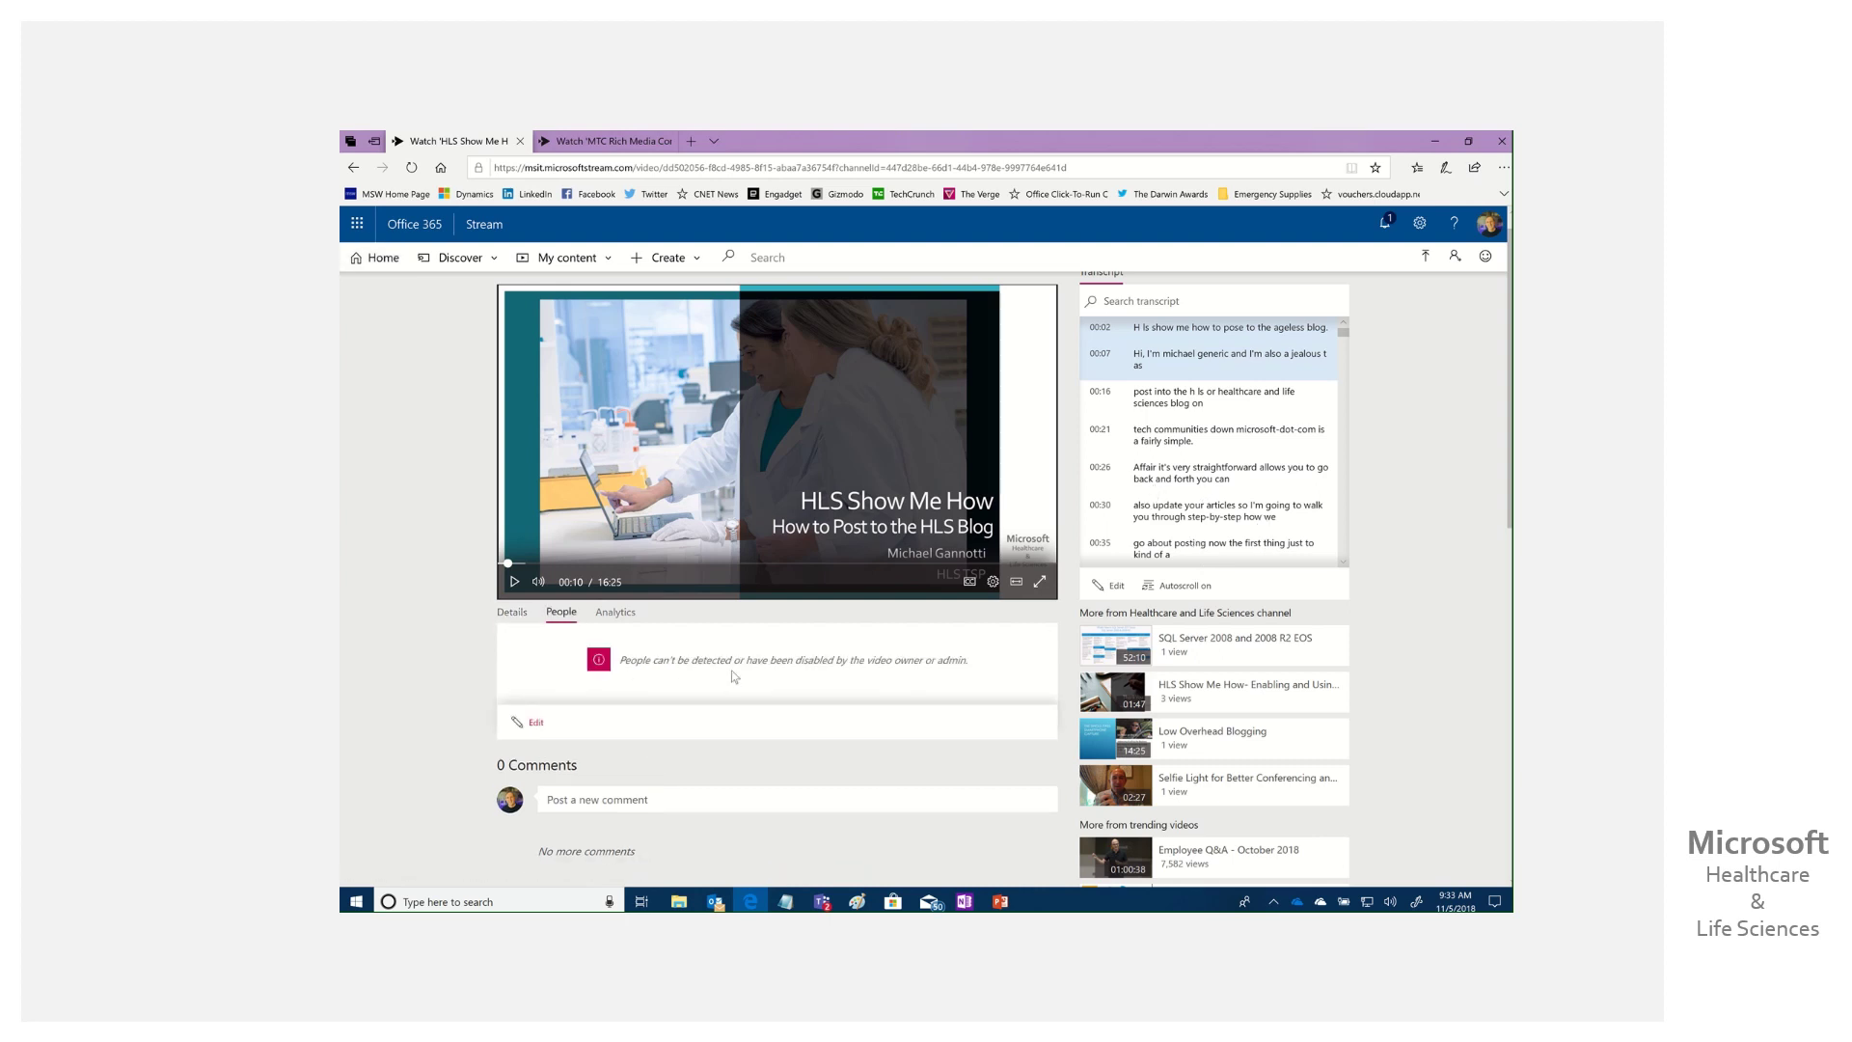
{"action": "left_click", "coordinate": [509, 616]}
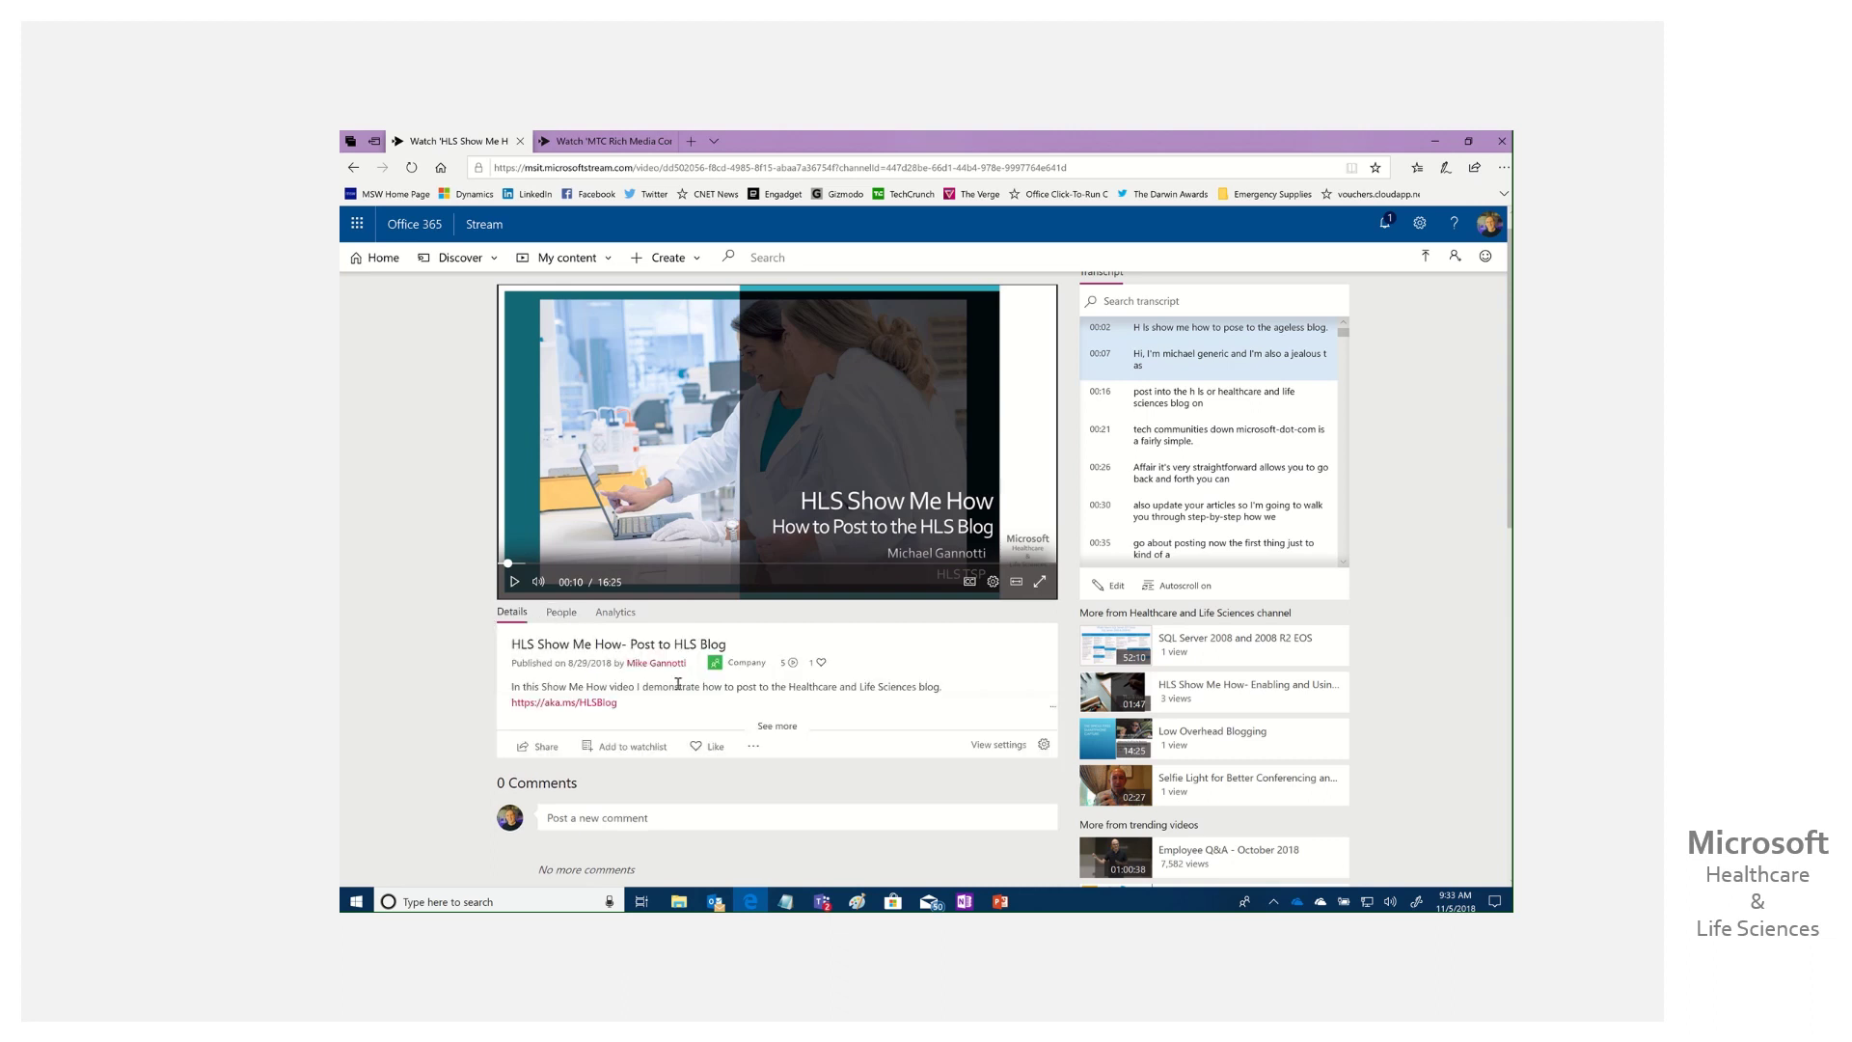
- Copy the video's direct link from the Share options and return to OneNote
{"action": "left_click", "coordinate": [543, 749]}
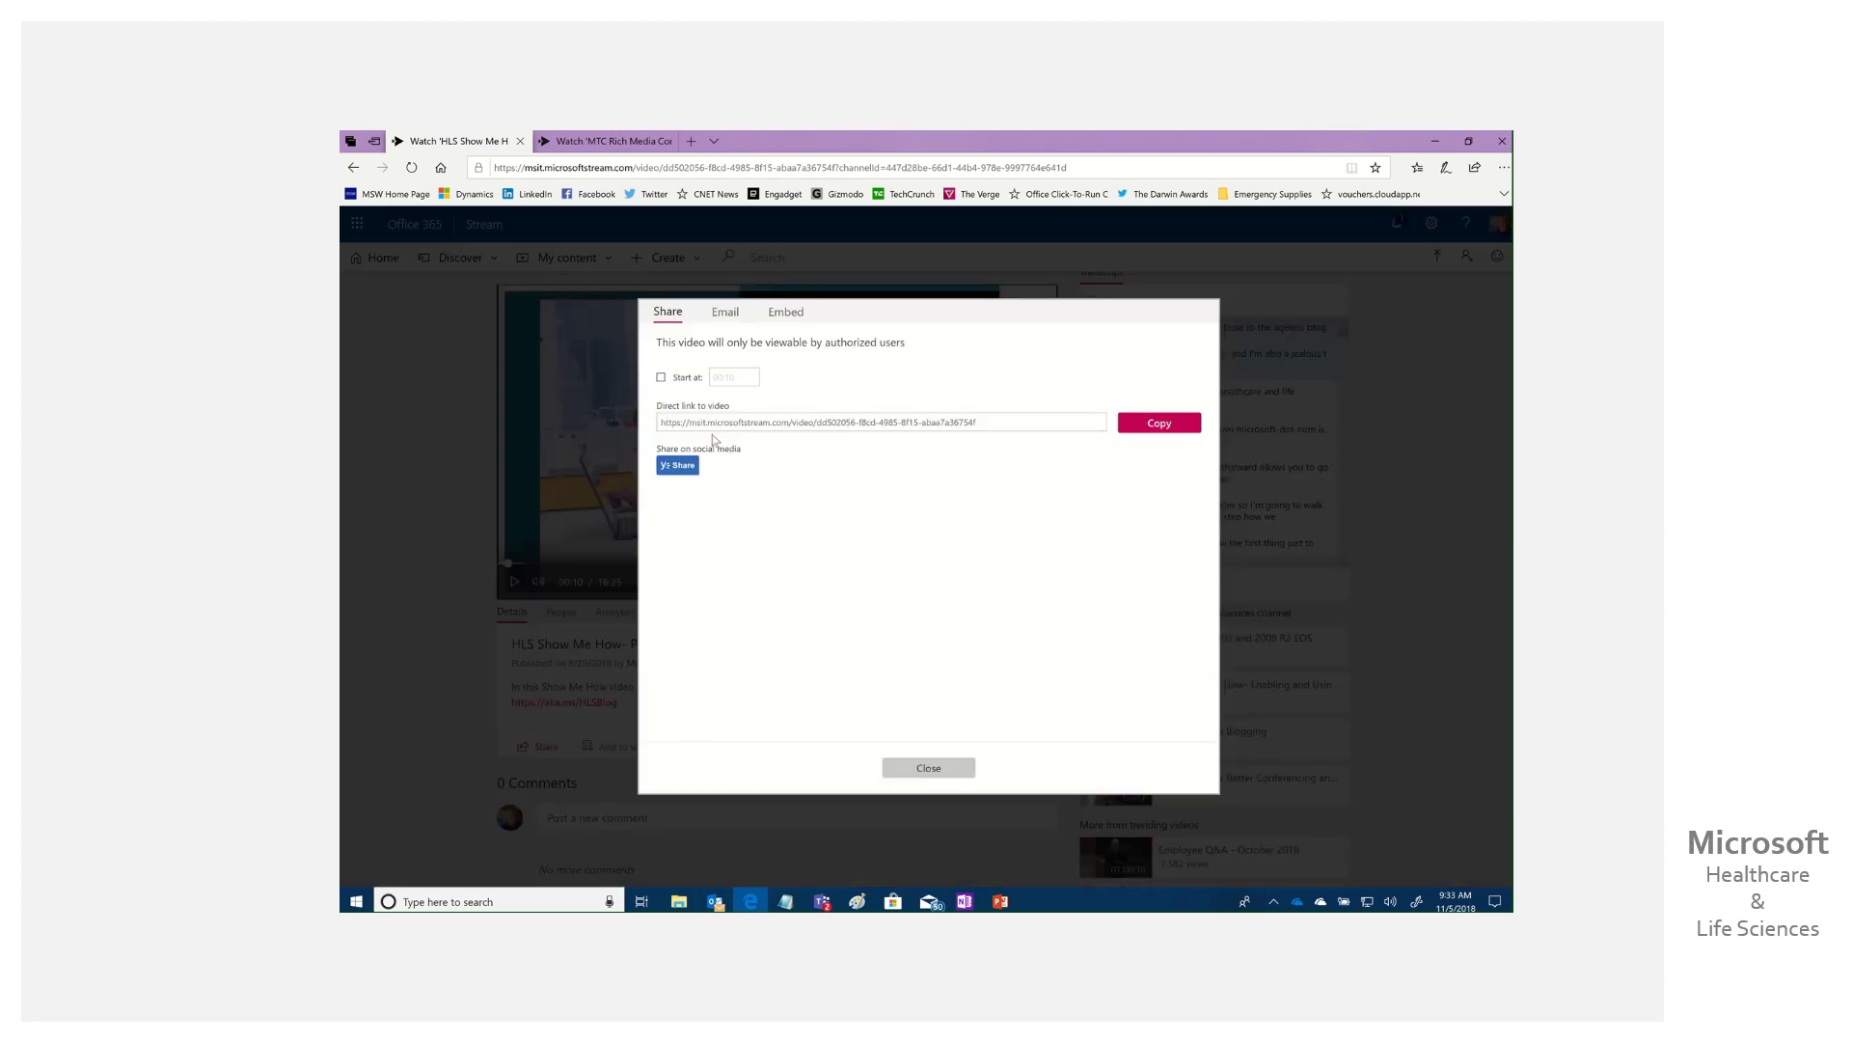
{"action": "left_click", "coordinate": [1143, 430]}
{"action": "left_click", "coordinate": [965, 901]}
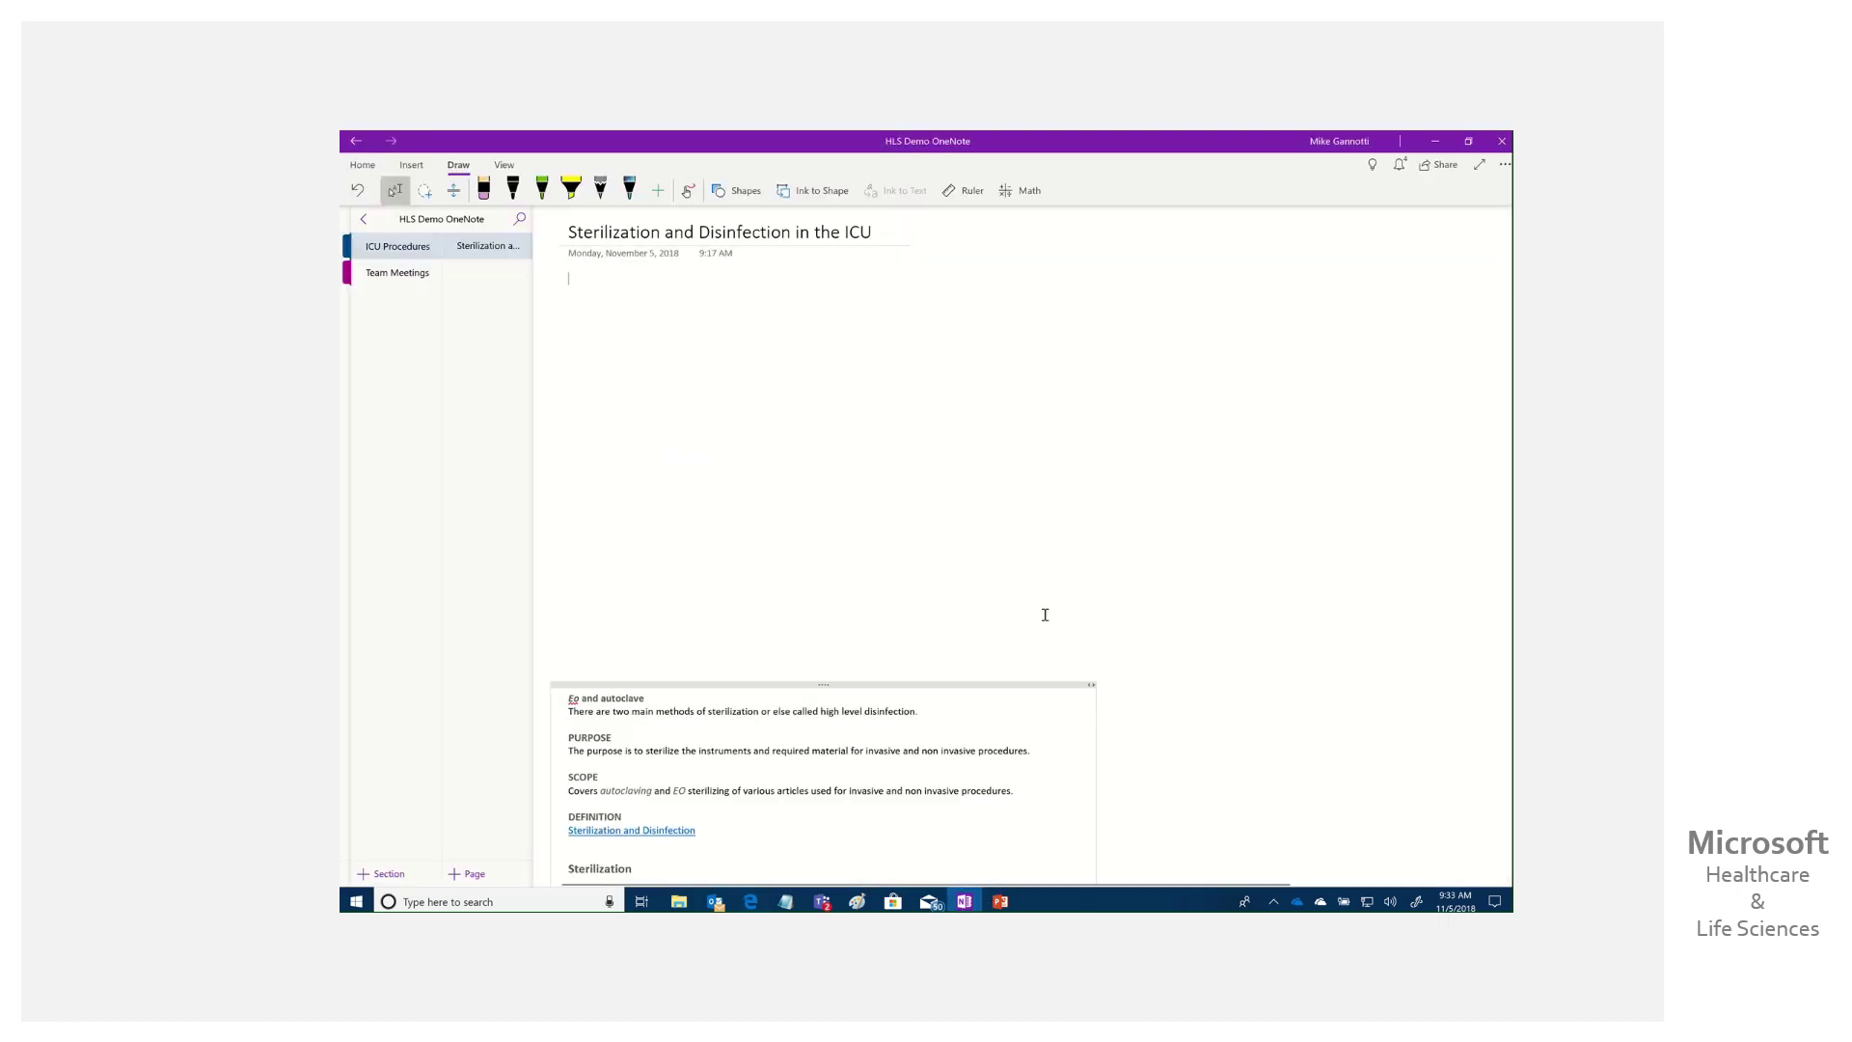
- Paste the Stream link at the top of the ICU page to embed the player, then play and pause it
{"action": "left_click", "coordinate": [567, 300]}
{"action": "key", "text": "ctrl+v"}
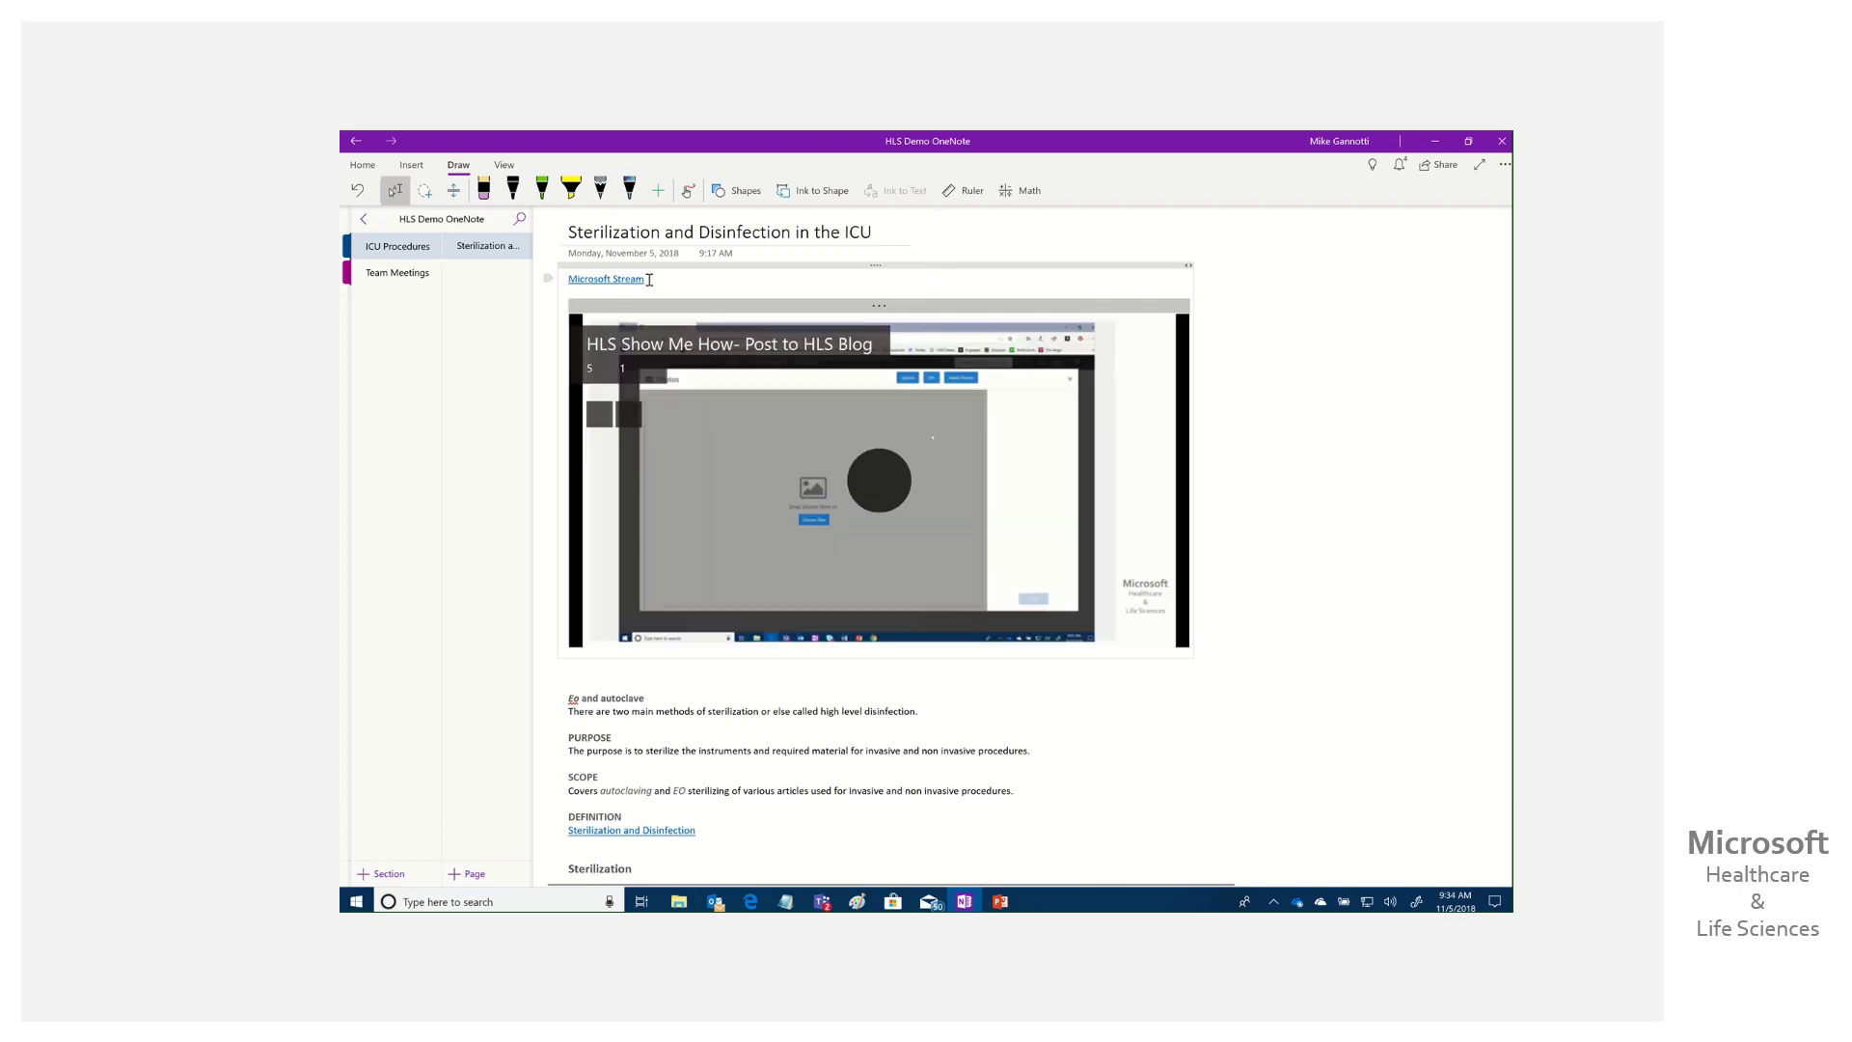
{"action": "left_click", "coordinate": [885, 487]}
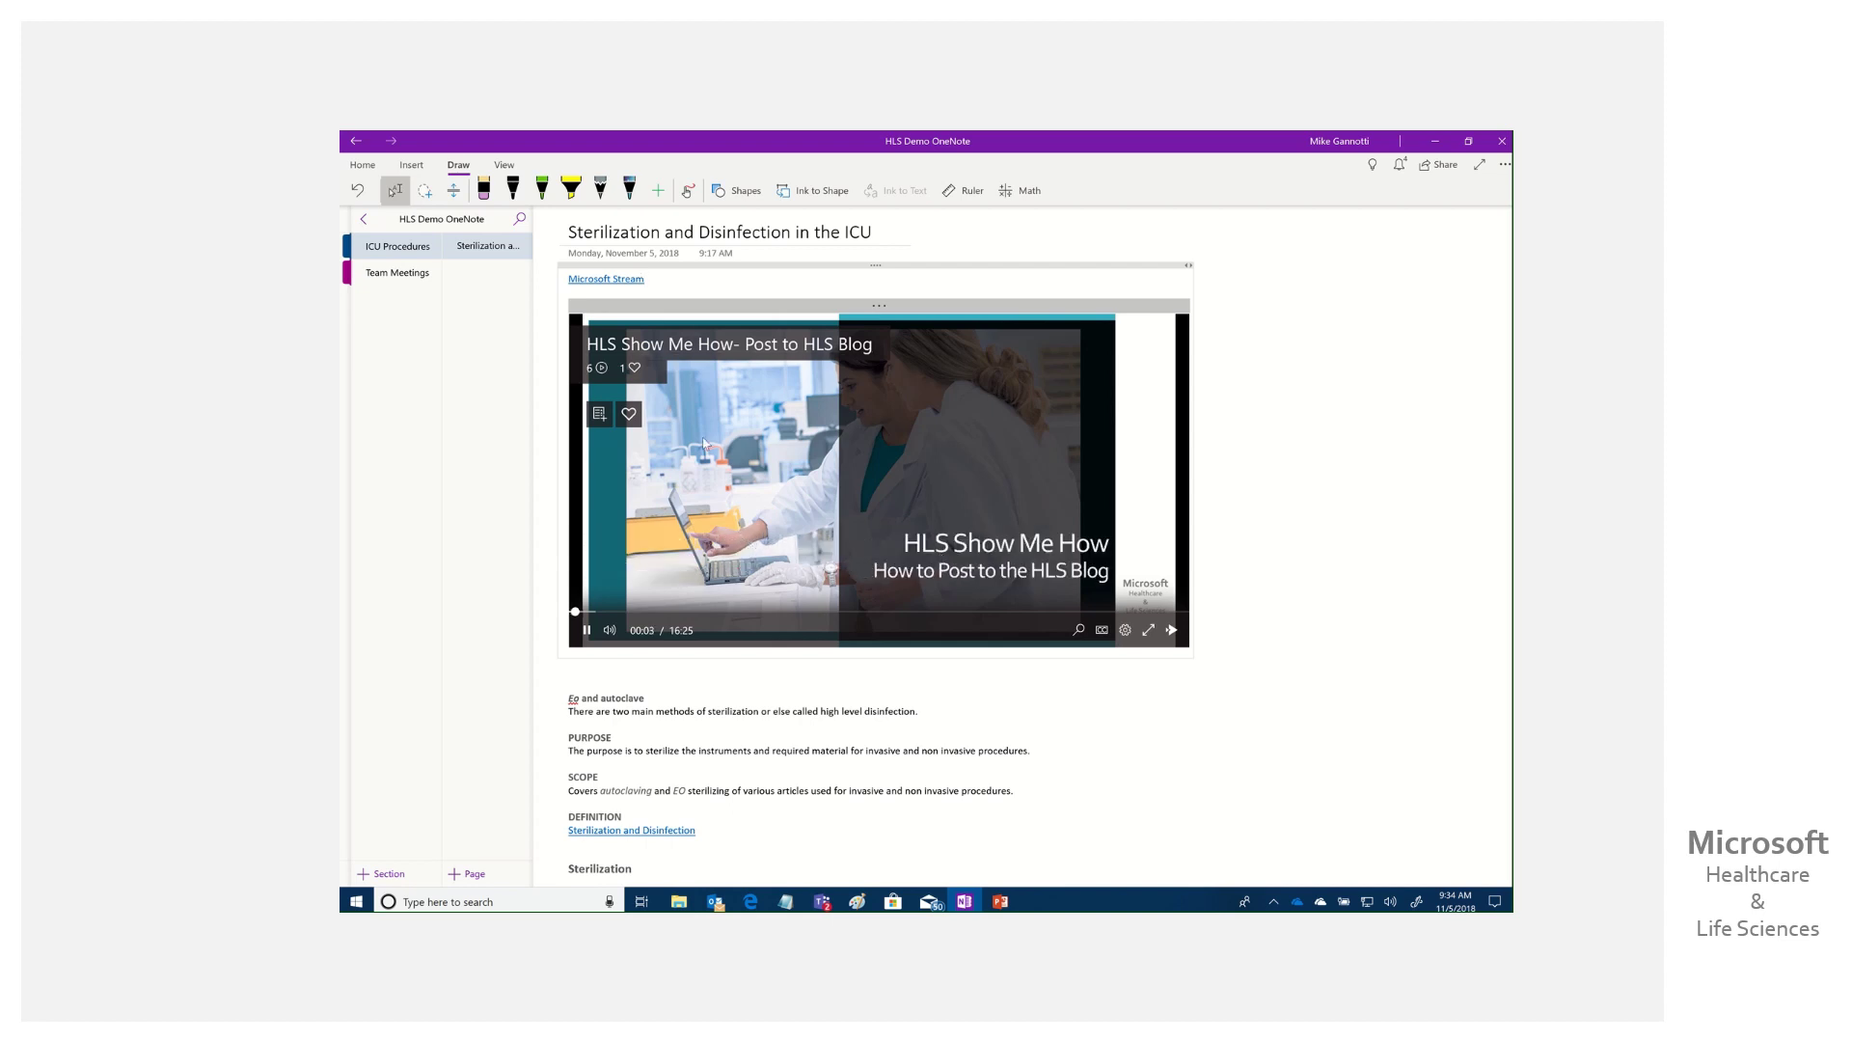
{"action": "left_click", "coordinate": [586, 630]}
{"action": "left_click", "coordinate": [1078, 630]}
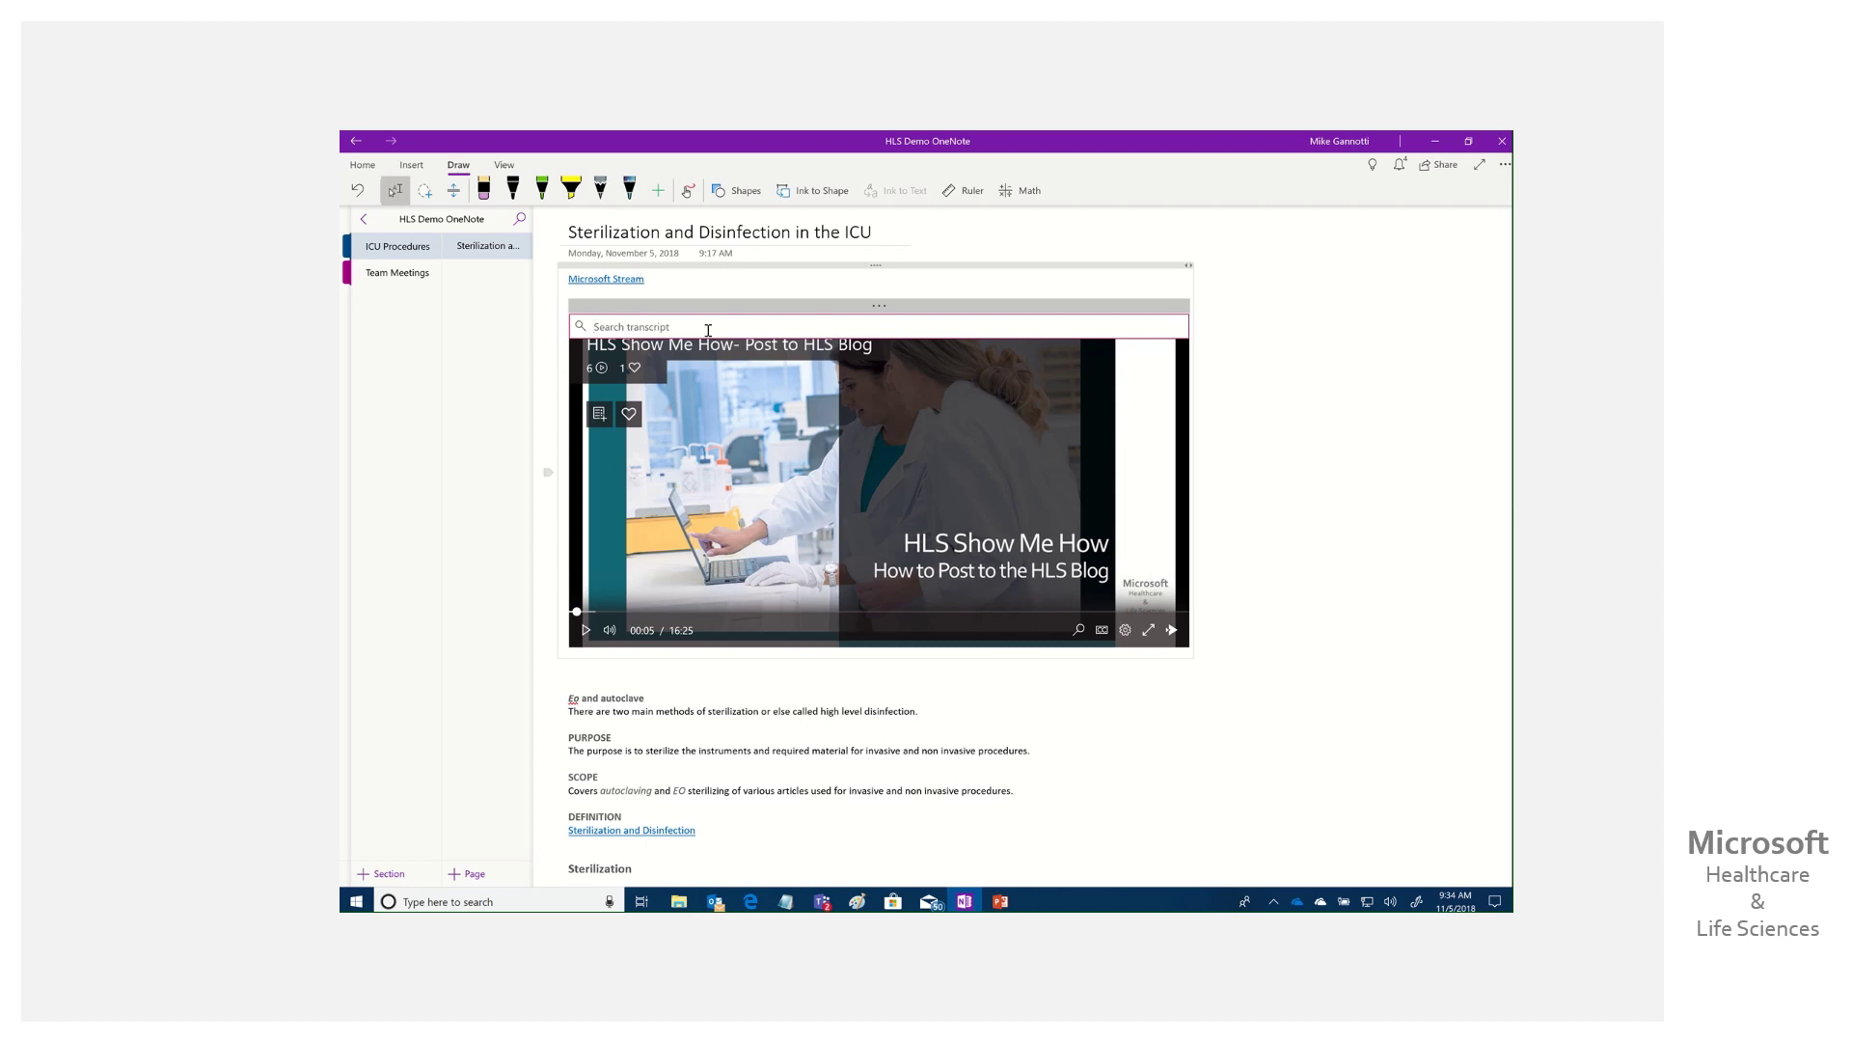
{"action": "type", "text": "Blog"}
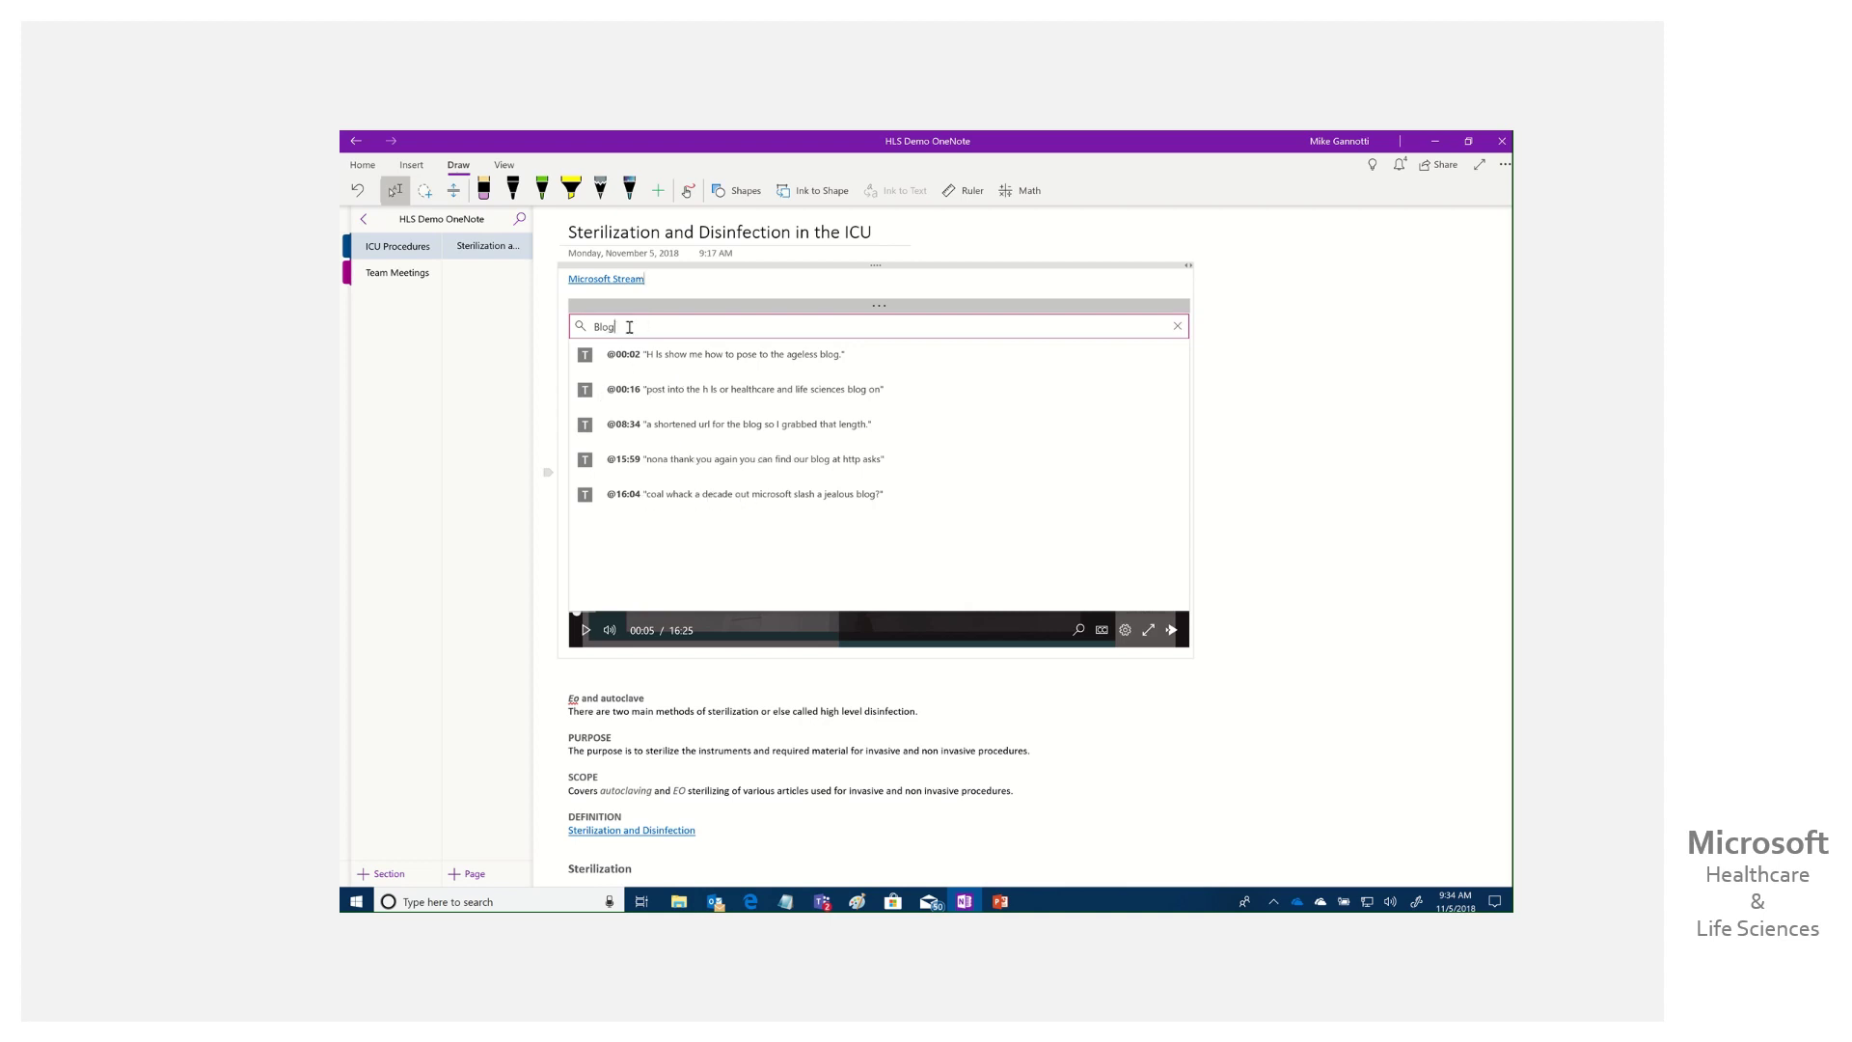
{"action": "left_click", "coordinate": [1178, 326]}
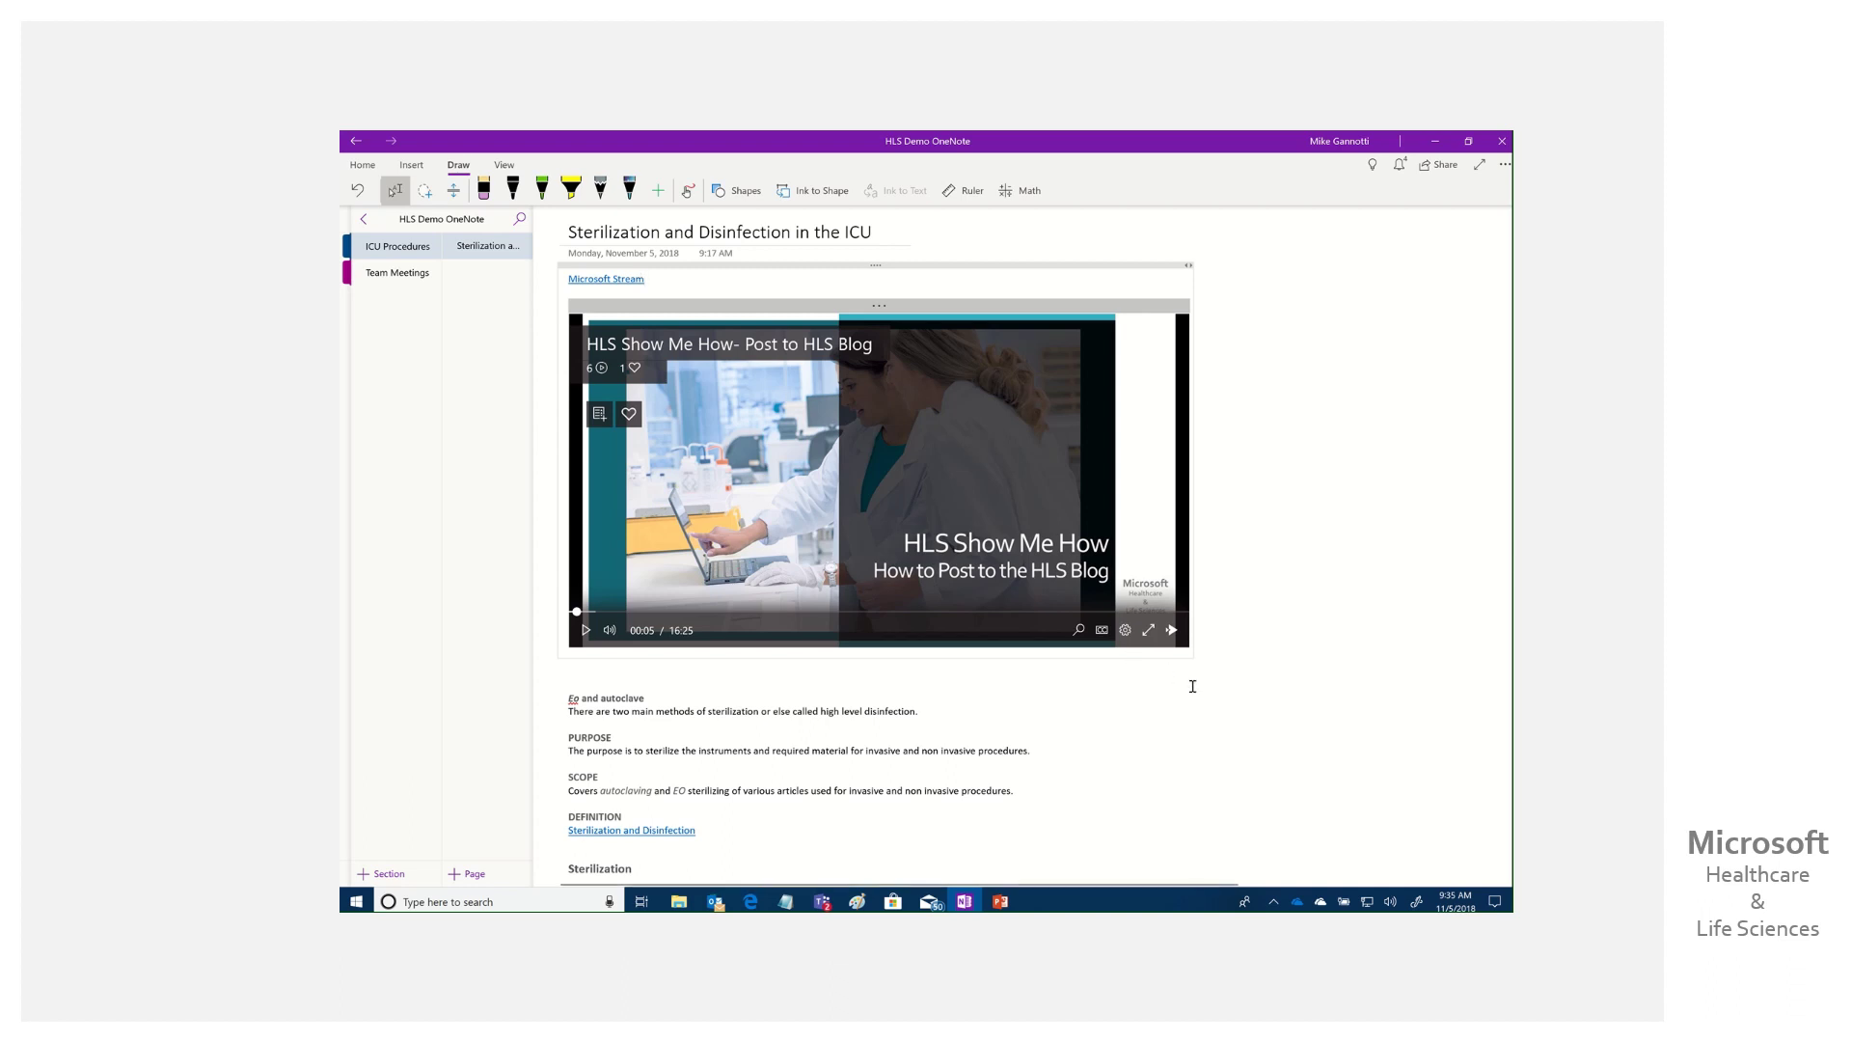
- In Team Meetings, handwrite the second attendee's notes below the existing ink, underlining 'notes'
{"action": "left_click", "coordinate": [402, 272]}
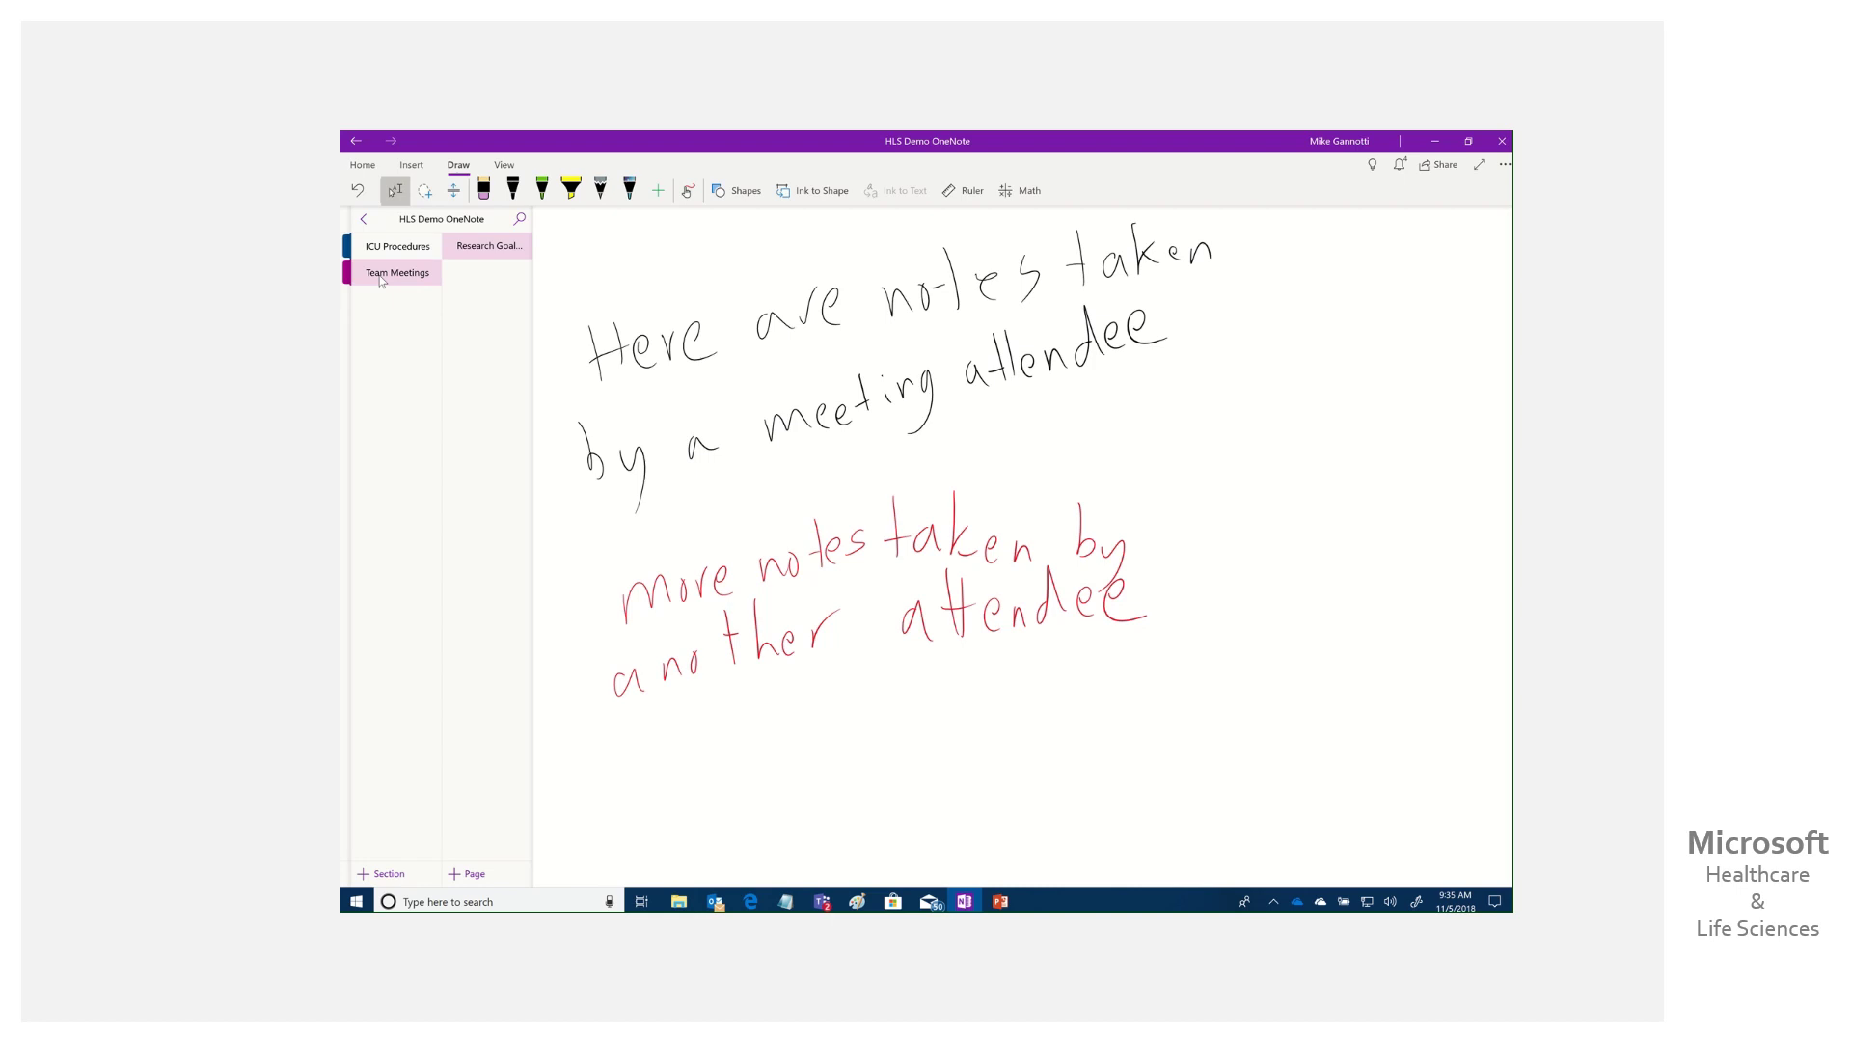
{"action": "left_click", "coordinate": [512, 190]}
{"action": "left_click_drag", "start_coordinate": [912, 335], "coordinate": [1036, 311]}
{"action": "left_click_drag", "start_coordinate": [918, 332], "coordinate": [1056, 307]}
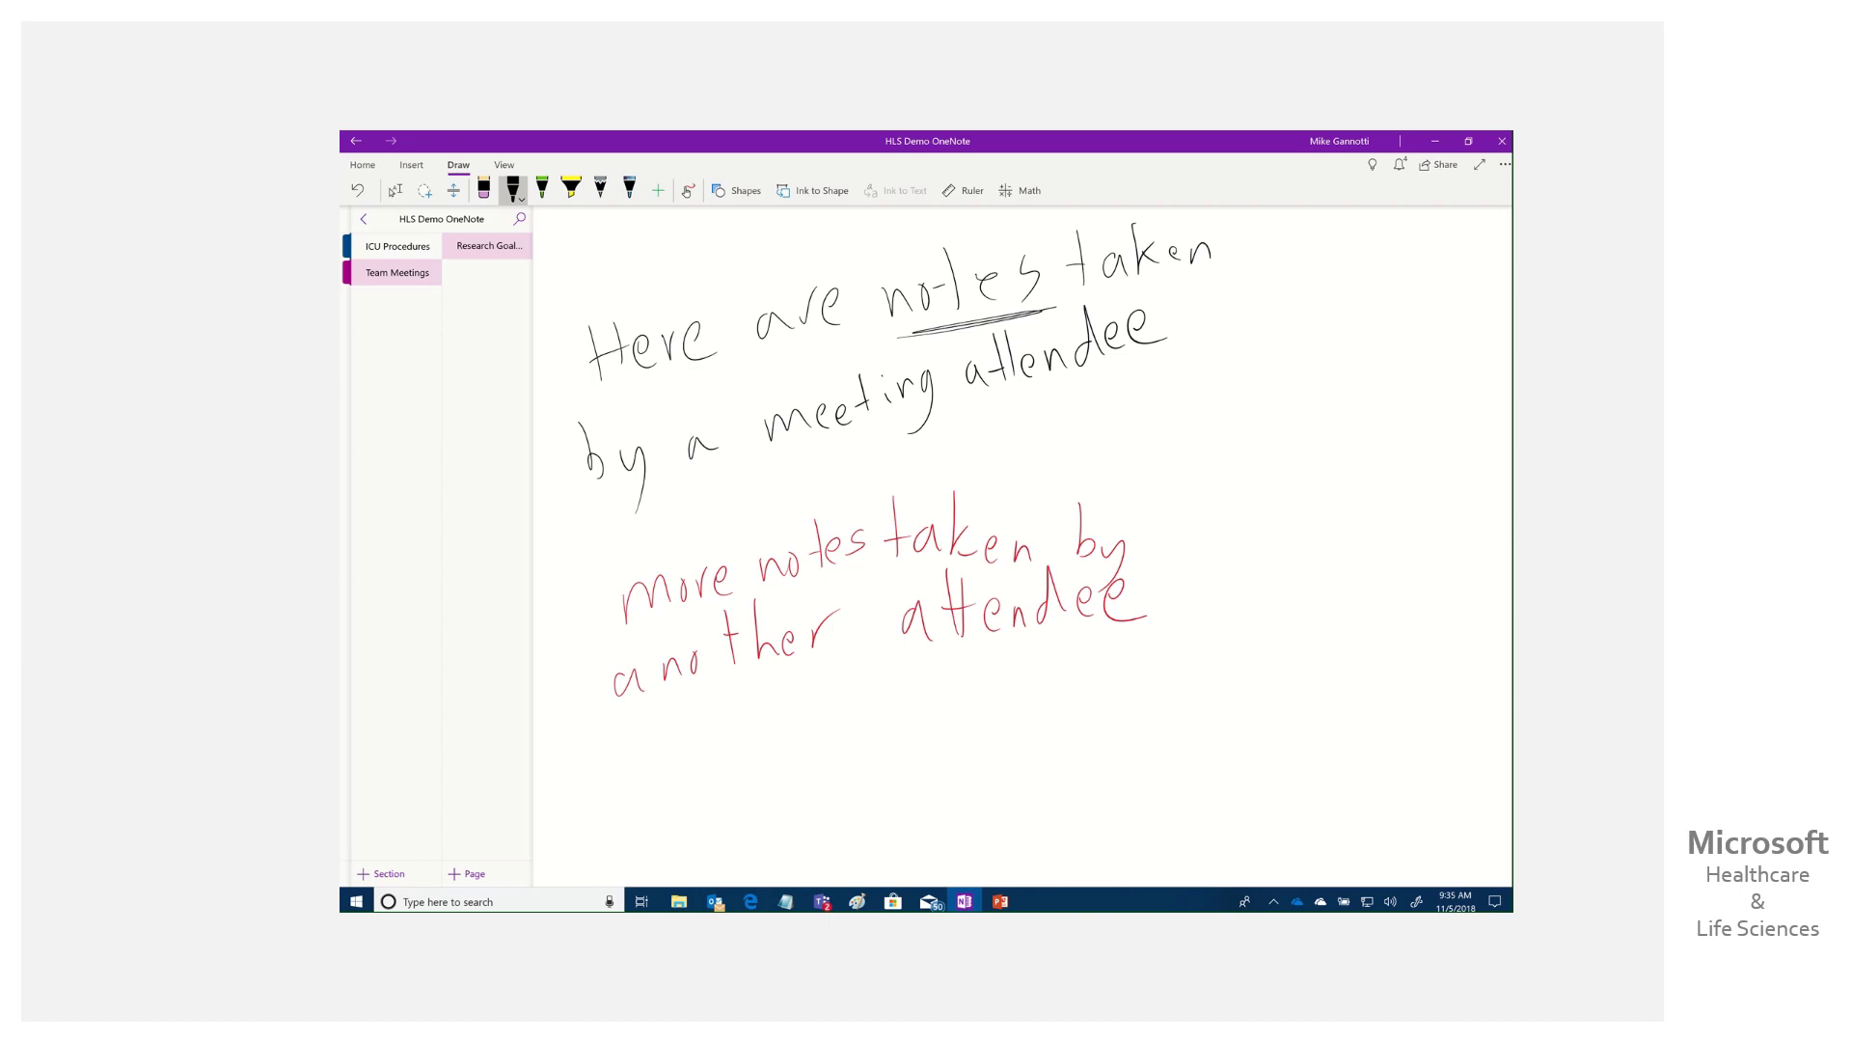
{"action": "left_click", "coordinate": [395, 190]}
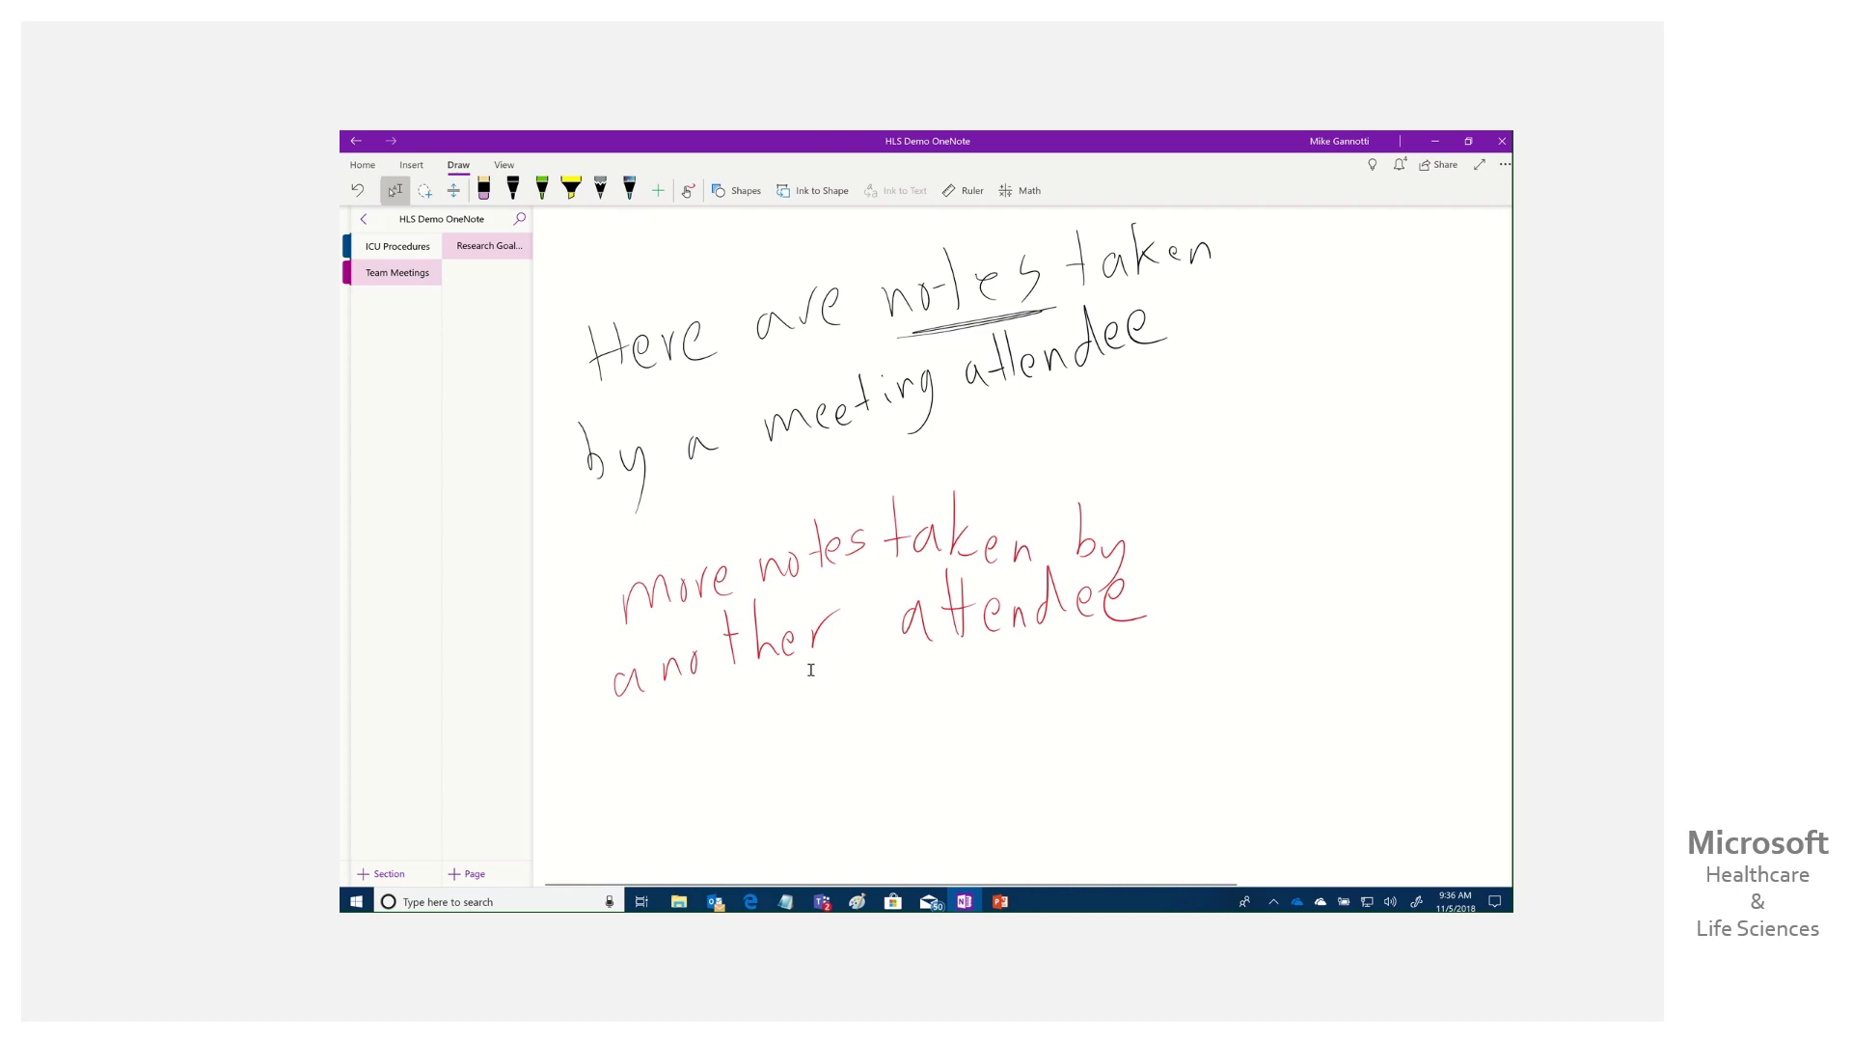
- Return to Stream in Edge, close the Share dialog, and go back to the Meeting Recordings Demo channel
{"action": "left_click", "coordinate": [751, 901]}
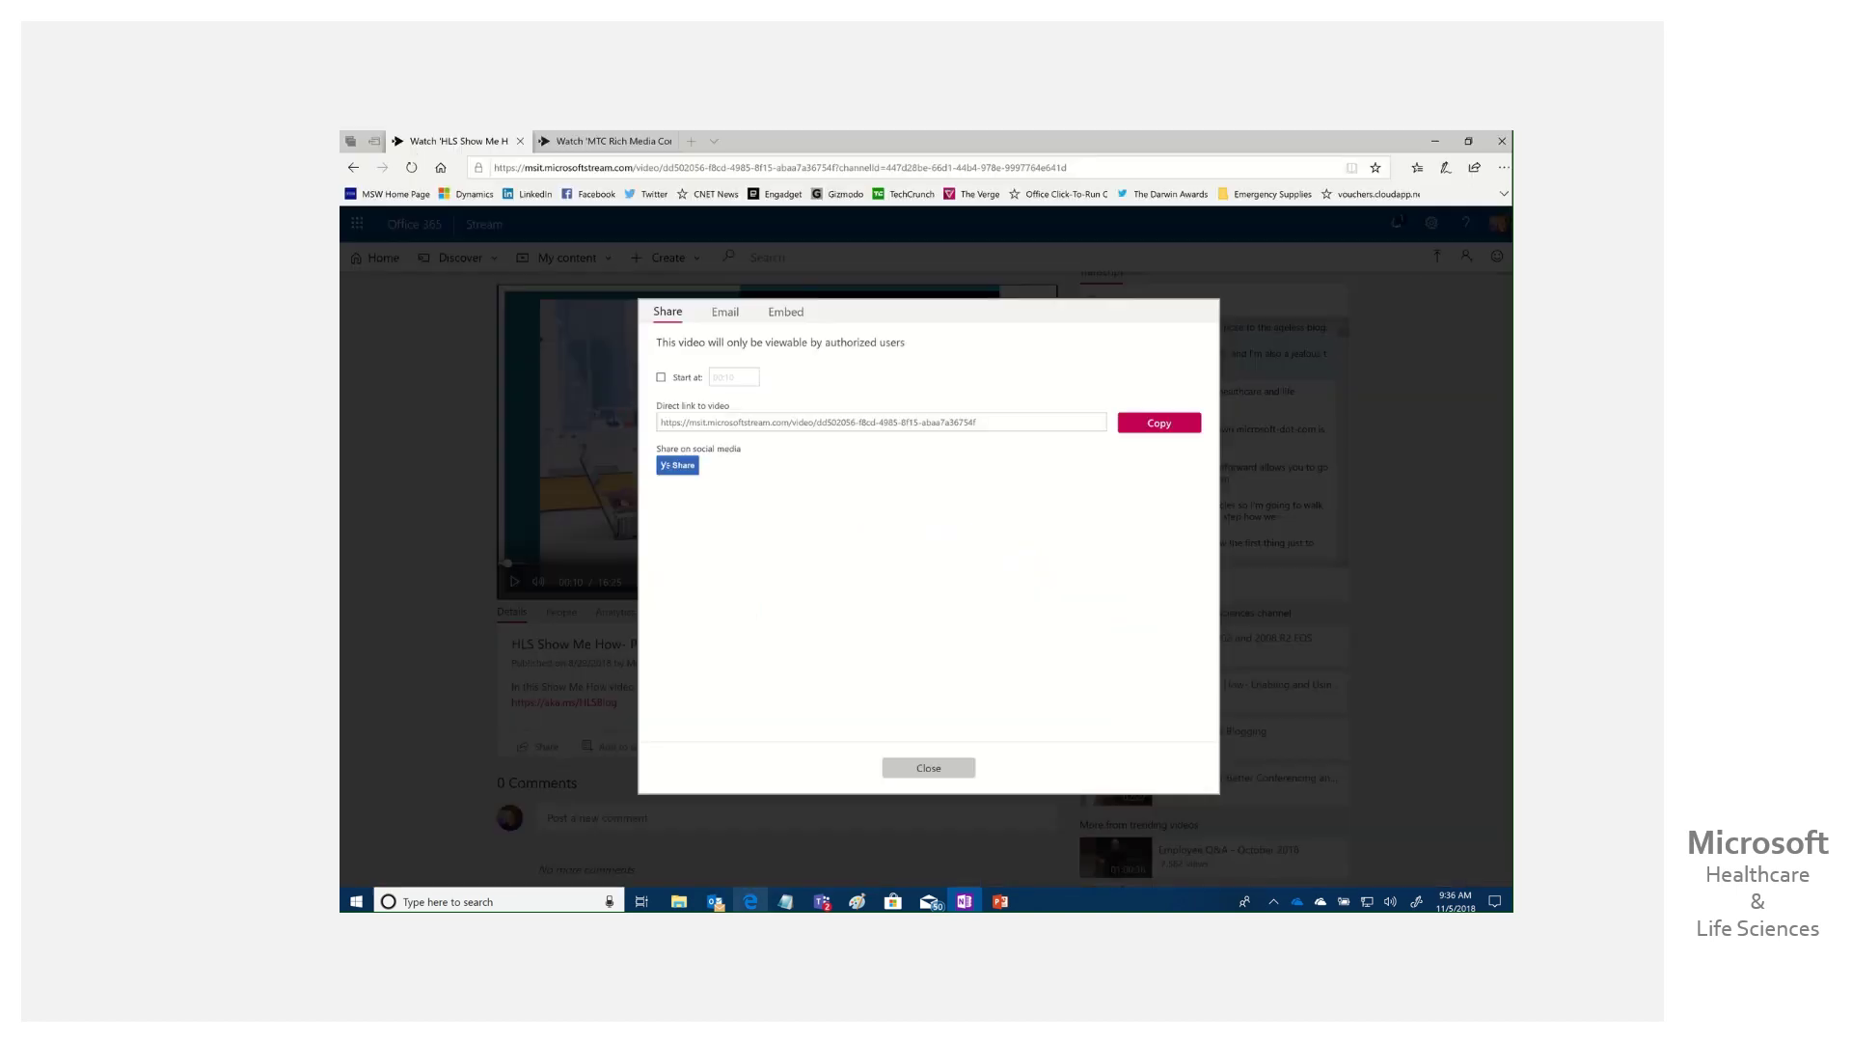
{"action": "left_click", "coordinate": [933, 770]}
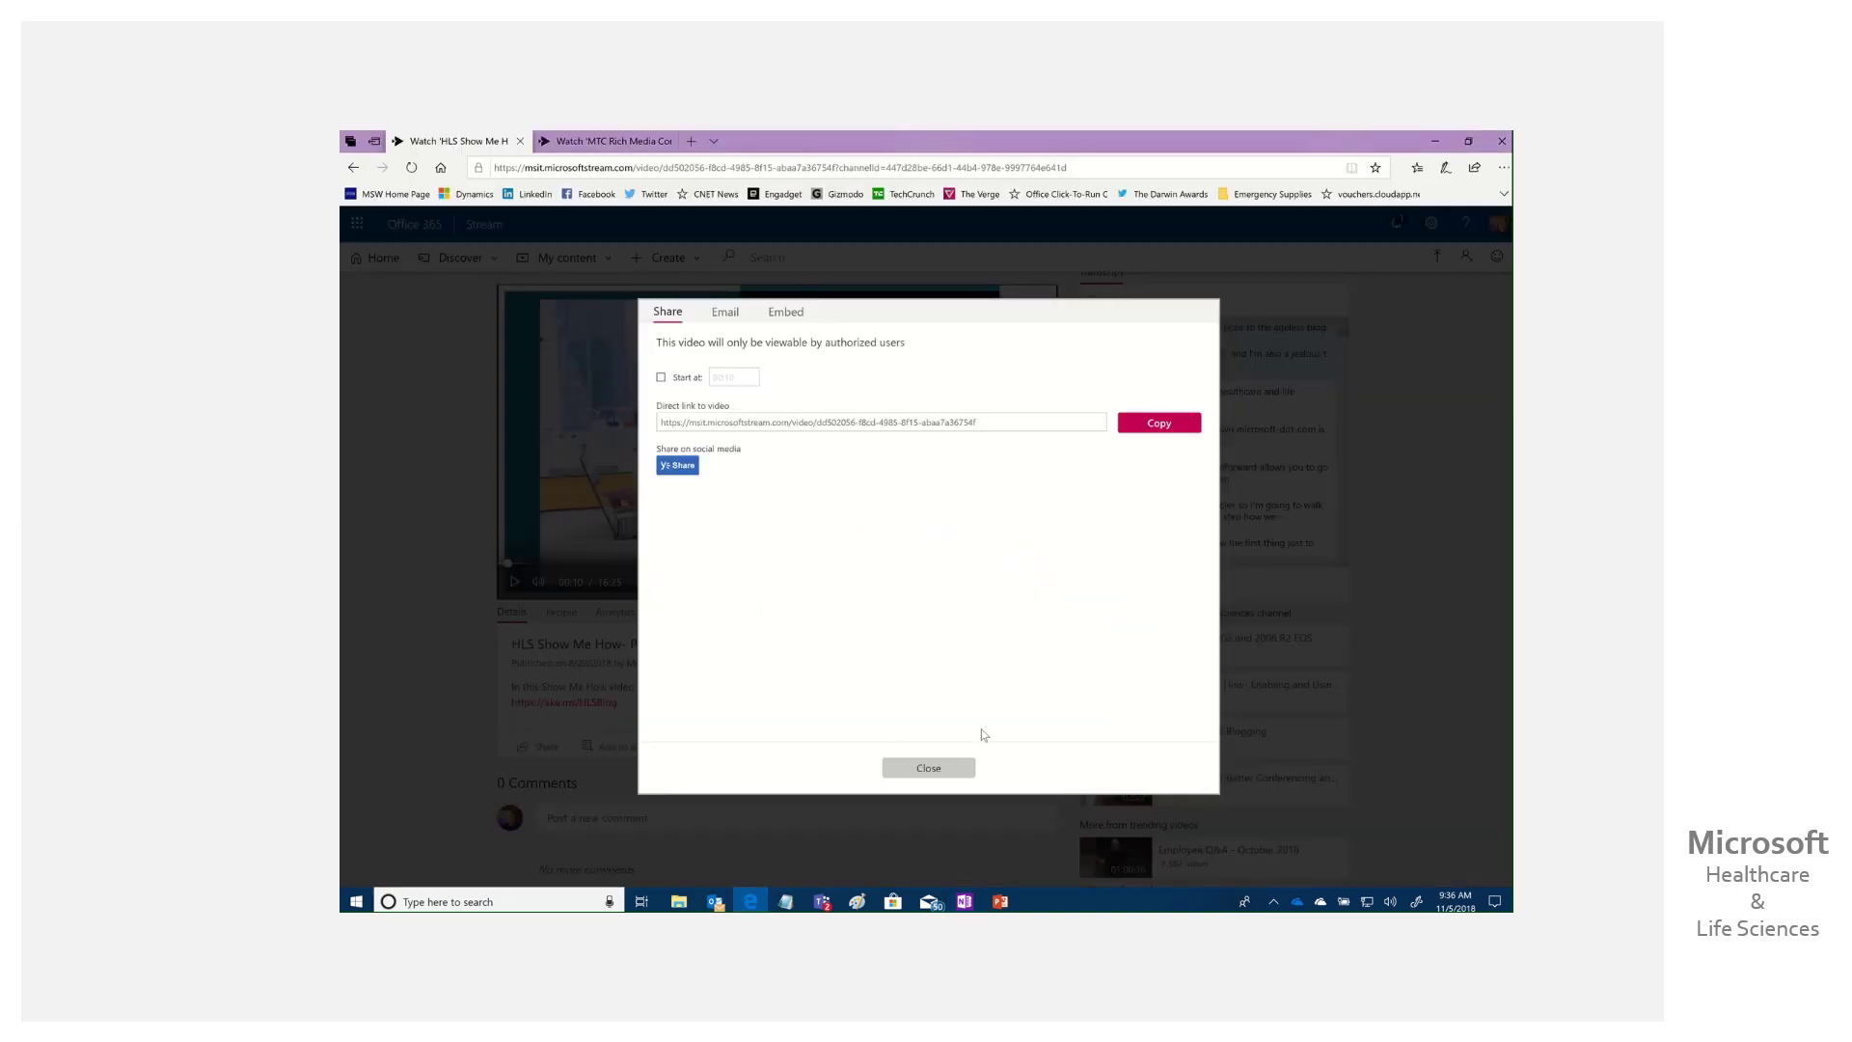
{"action": "left_click", "coordinate": [609, 142]}
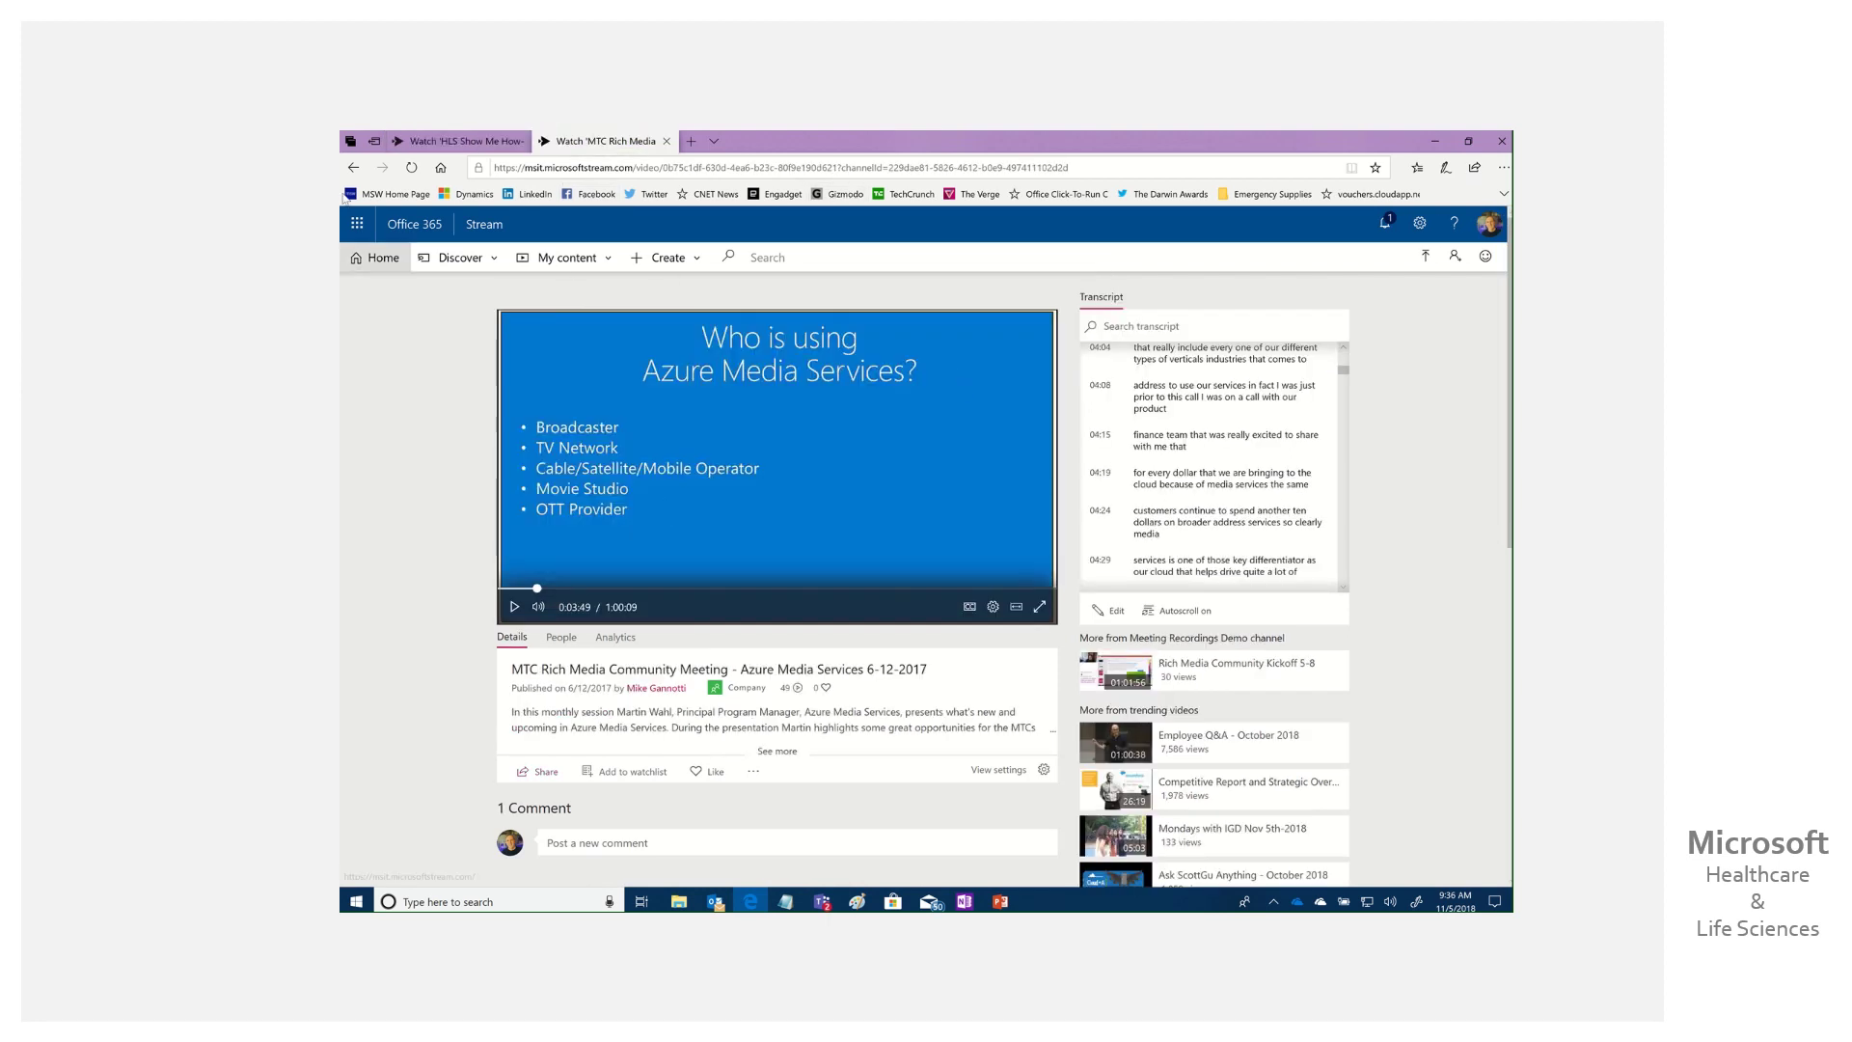
{"action": "left_click", "coordinate": [353, 167]}
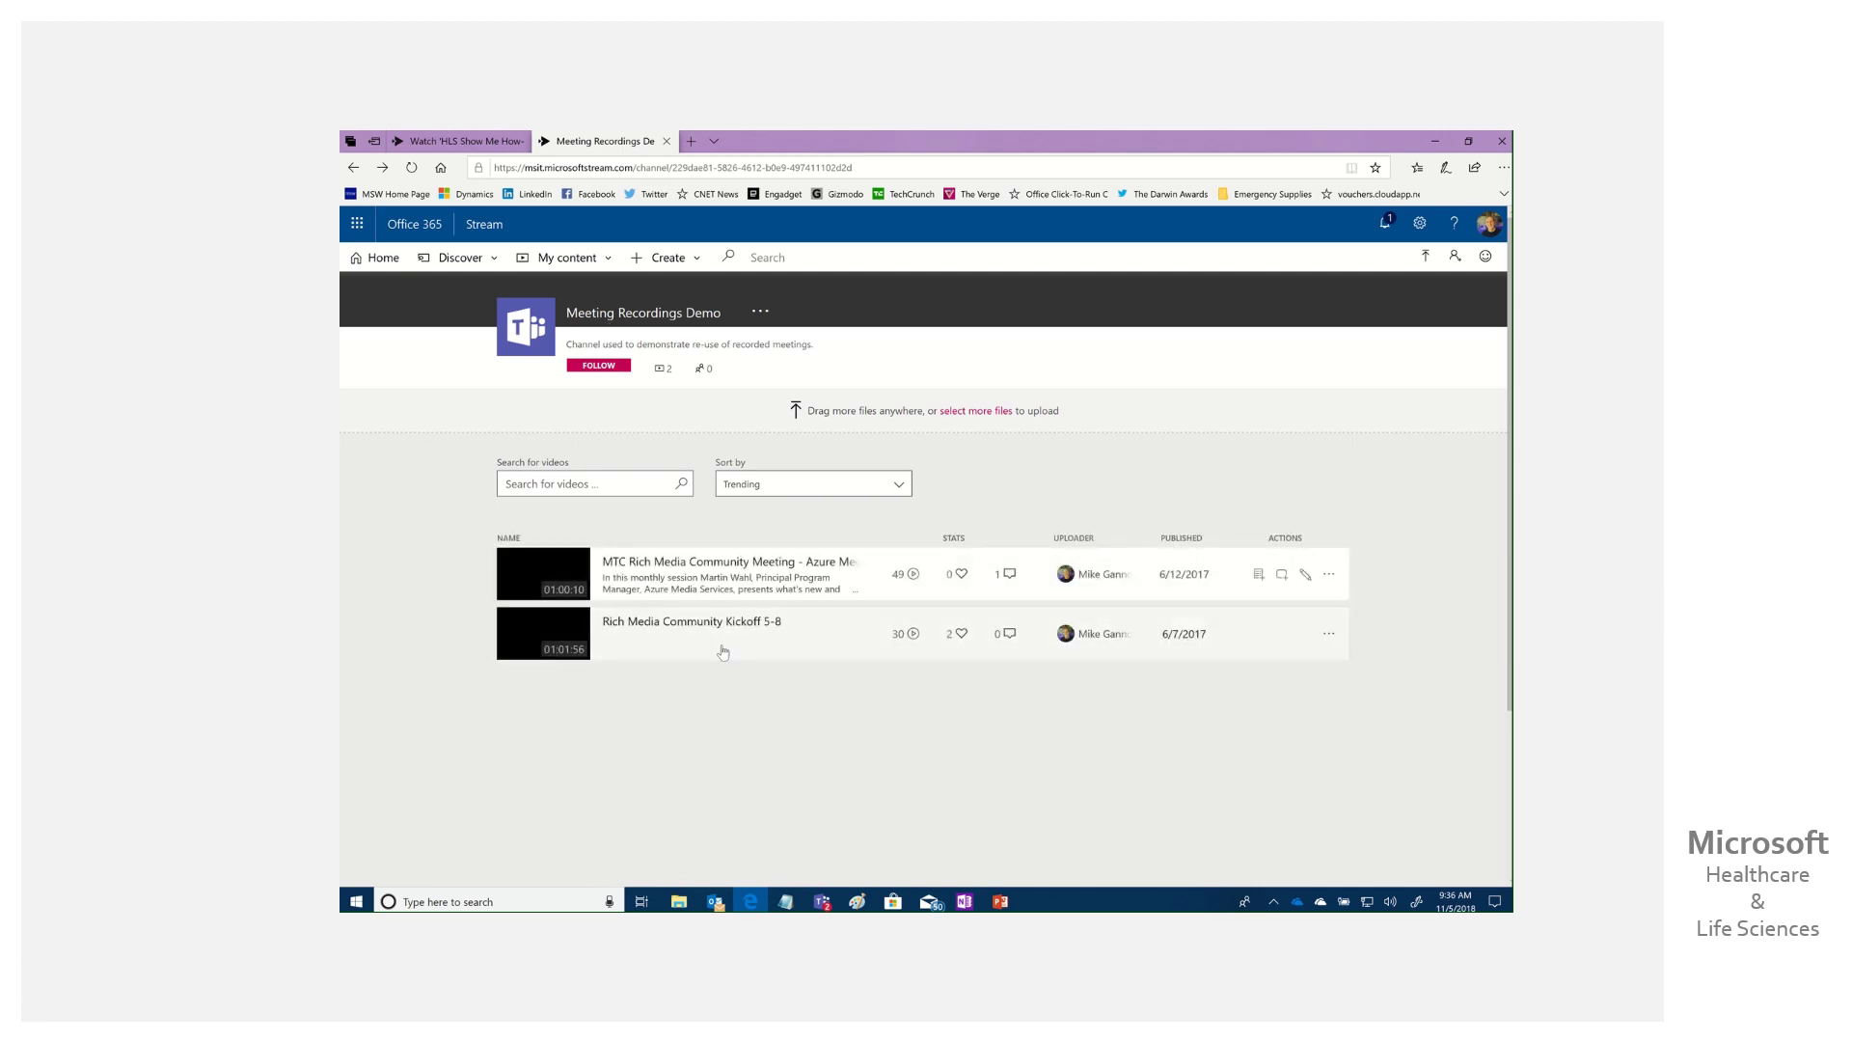
- Open the Rich Media Community Kickoff 5-8 recording, jump back to its start, and open its Share options
{"action": "left_click", "coordinate": [722, 626]}
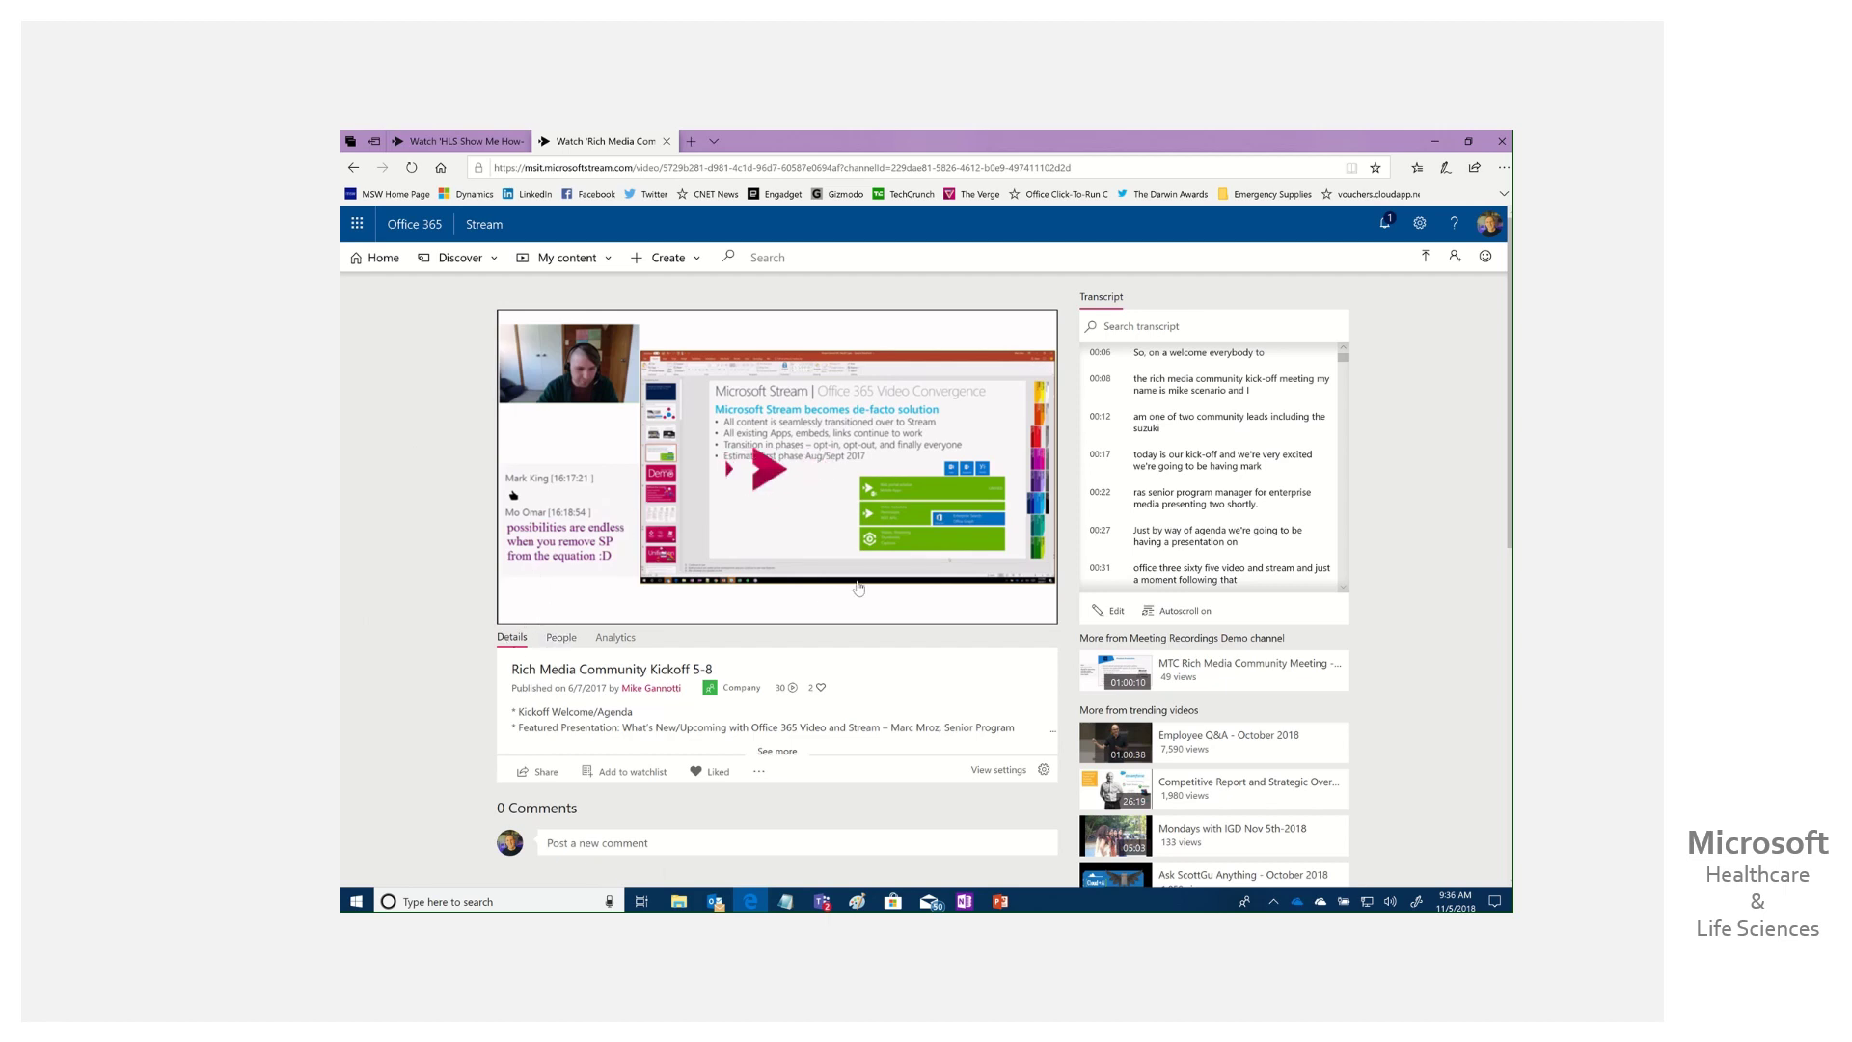
{"action": "left_click", "coordinate": [1229, 376]}
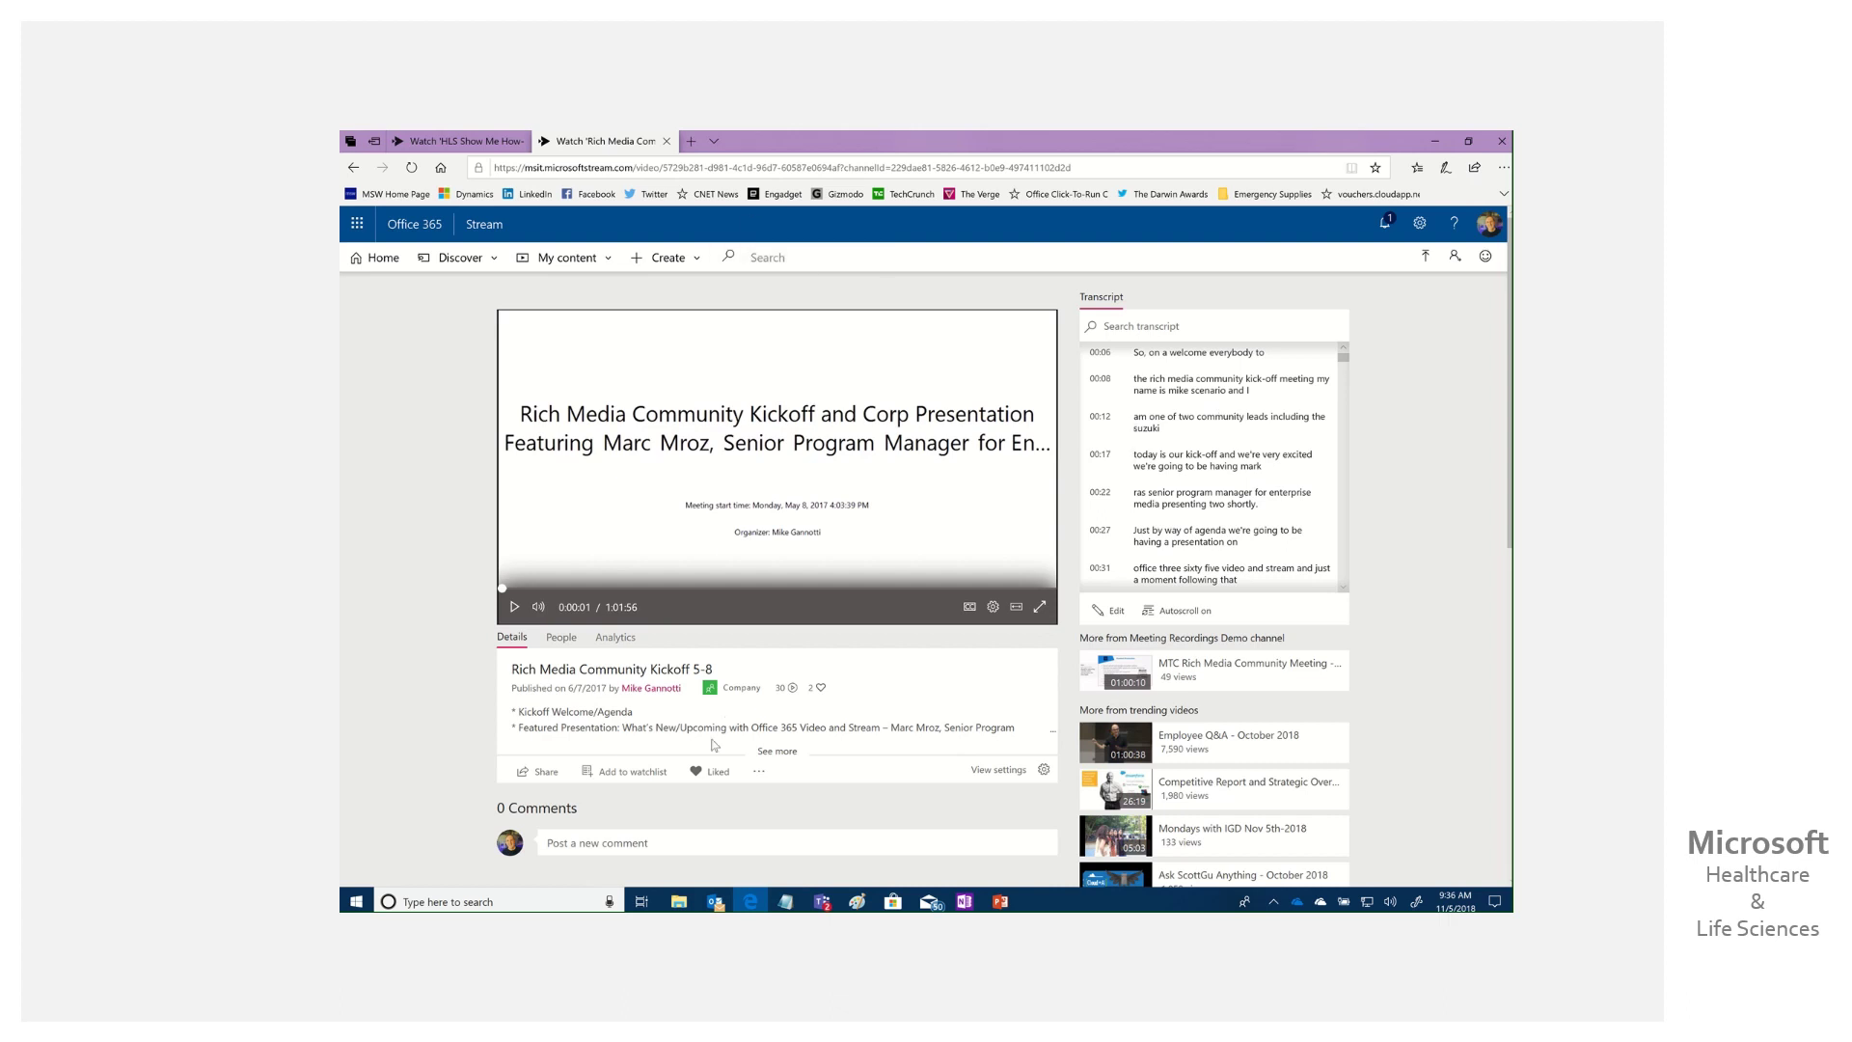
{"action": "left_click", "coordinate": [540, 773]}
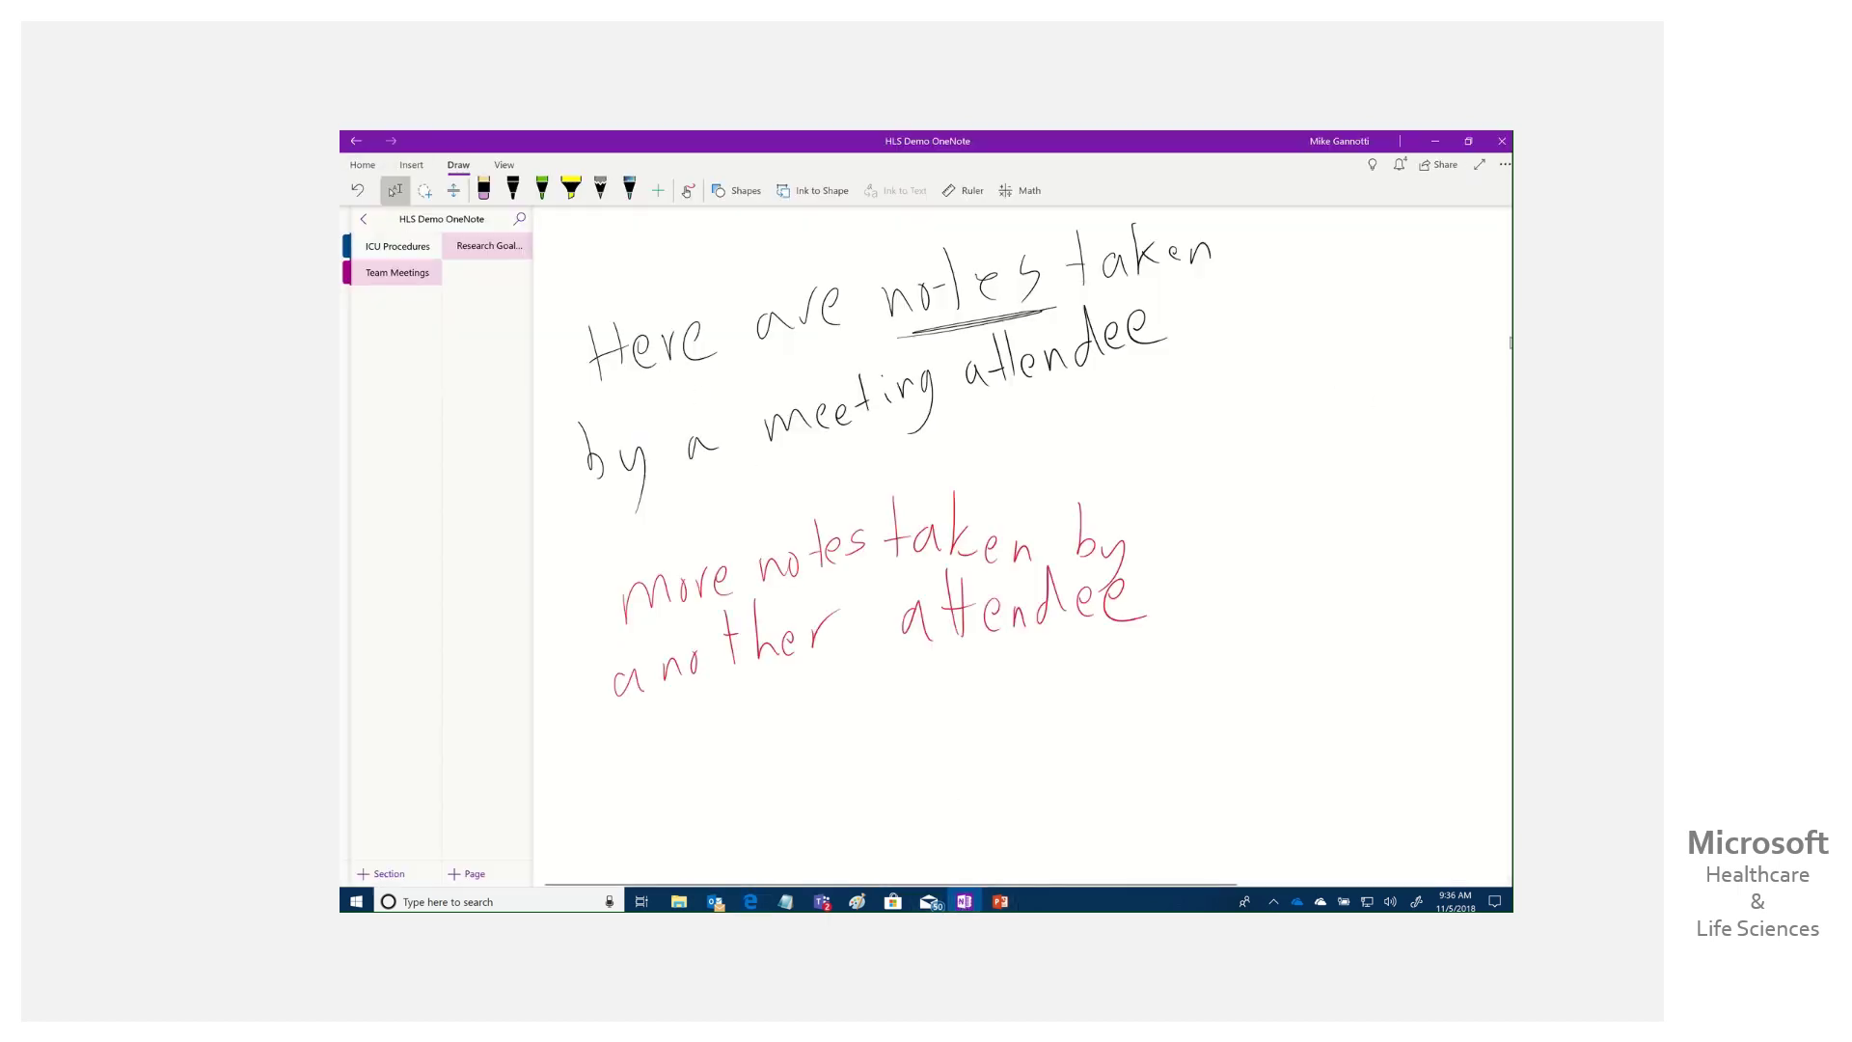
- Paste the Kickoff 5-8 recording link below the handwritten notes and nudge the embedded player into place
{"action": "right_click", "coordinate": [597, 241]}
{"action": "left_click", "coordinate": [625, 303]}
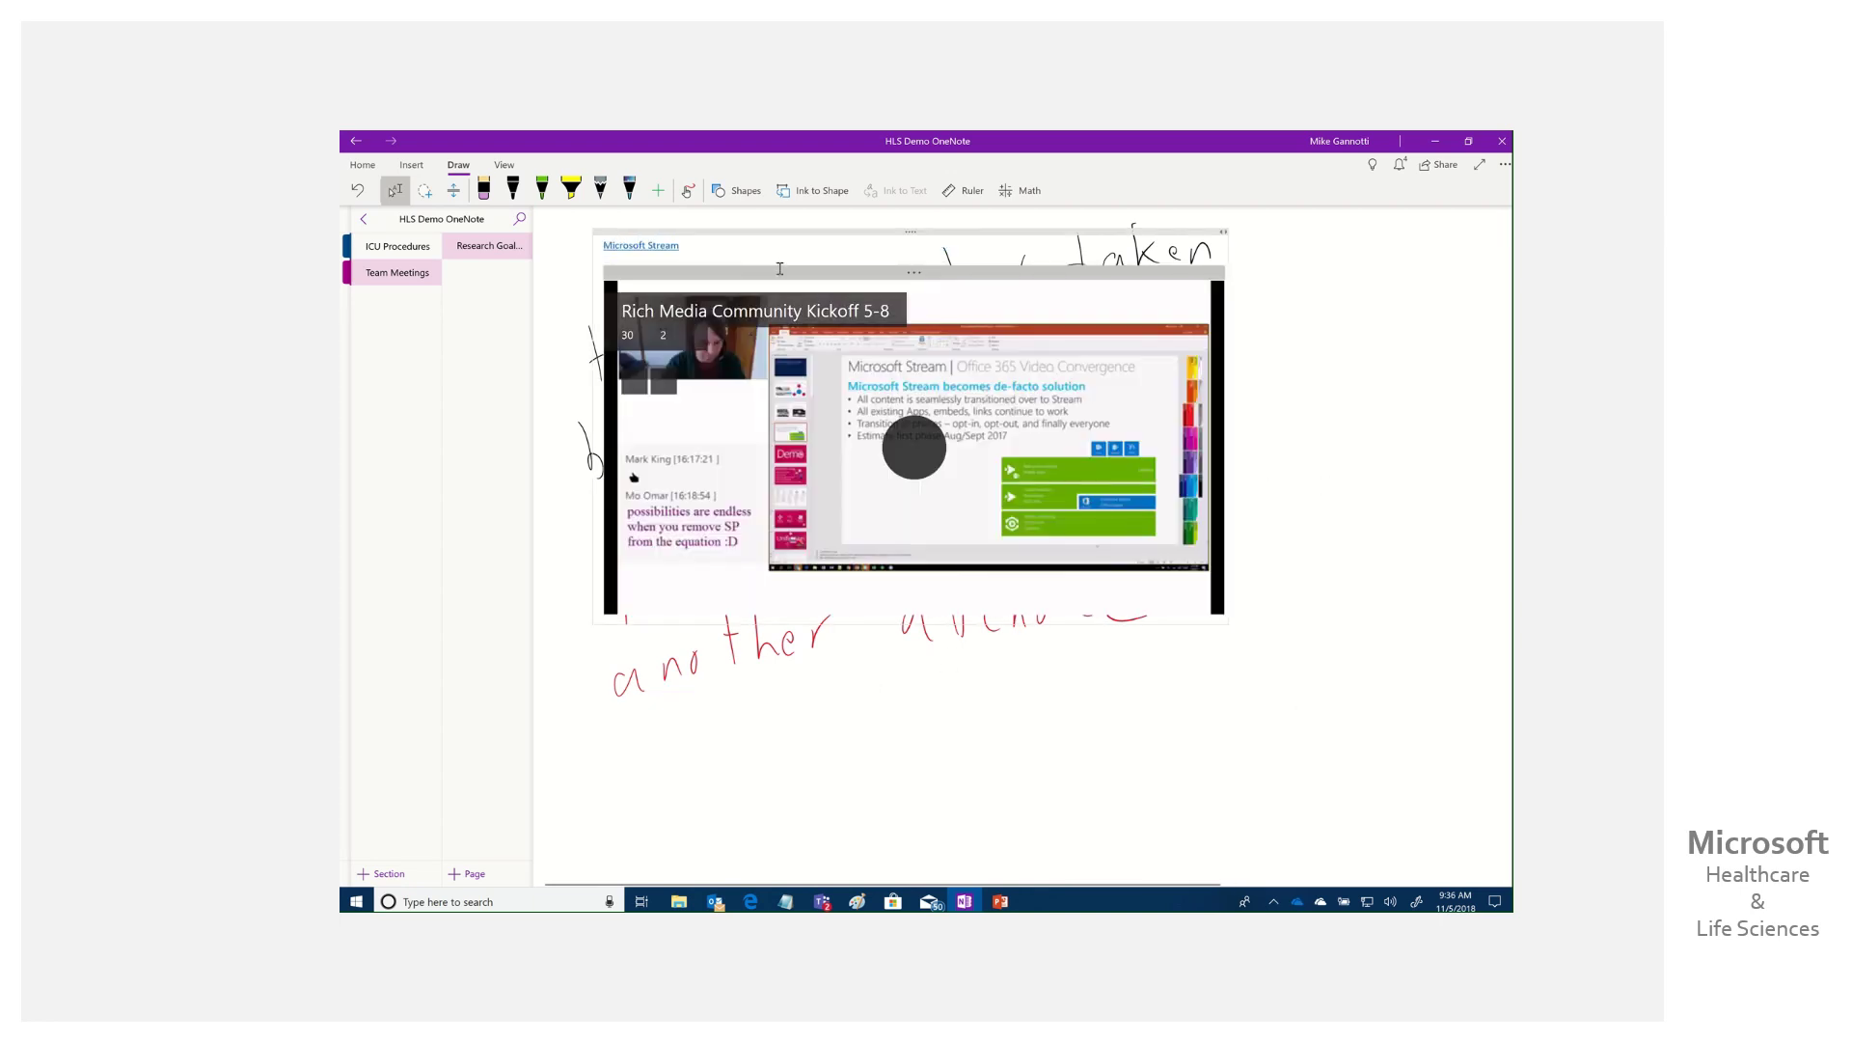
{"action": "left_click", "coordinate": [741, 723]}
{"action": "key", "text": "ctrl+v"}
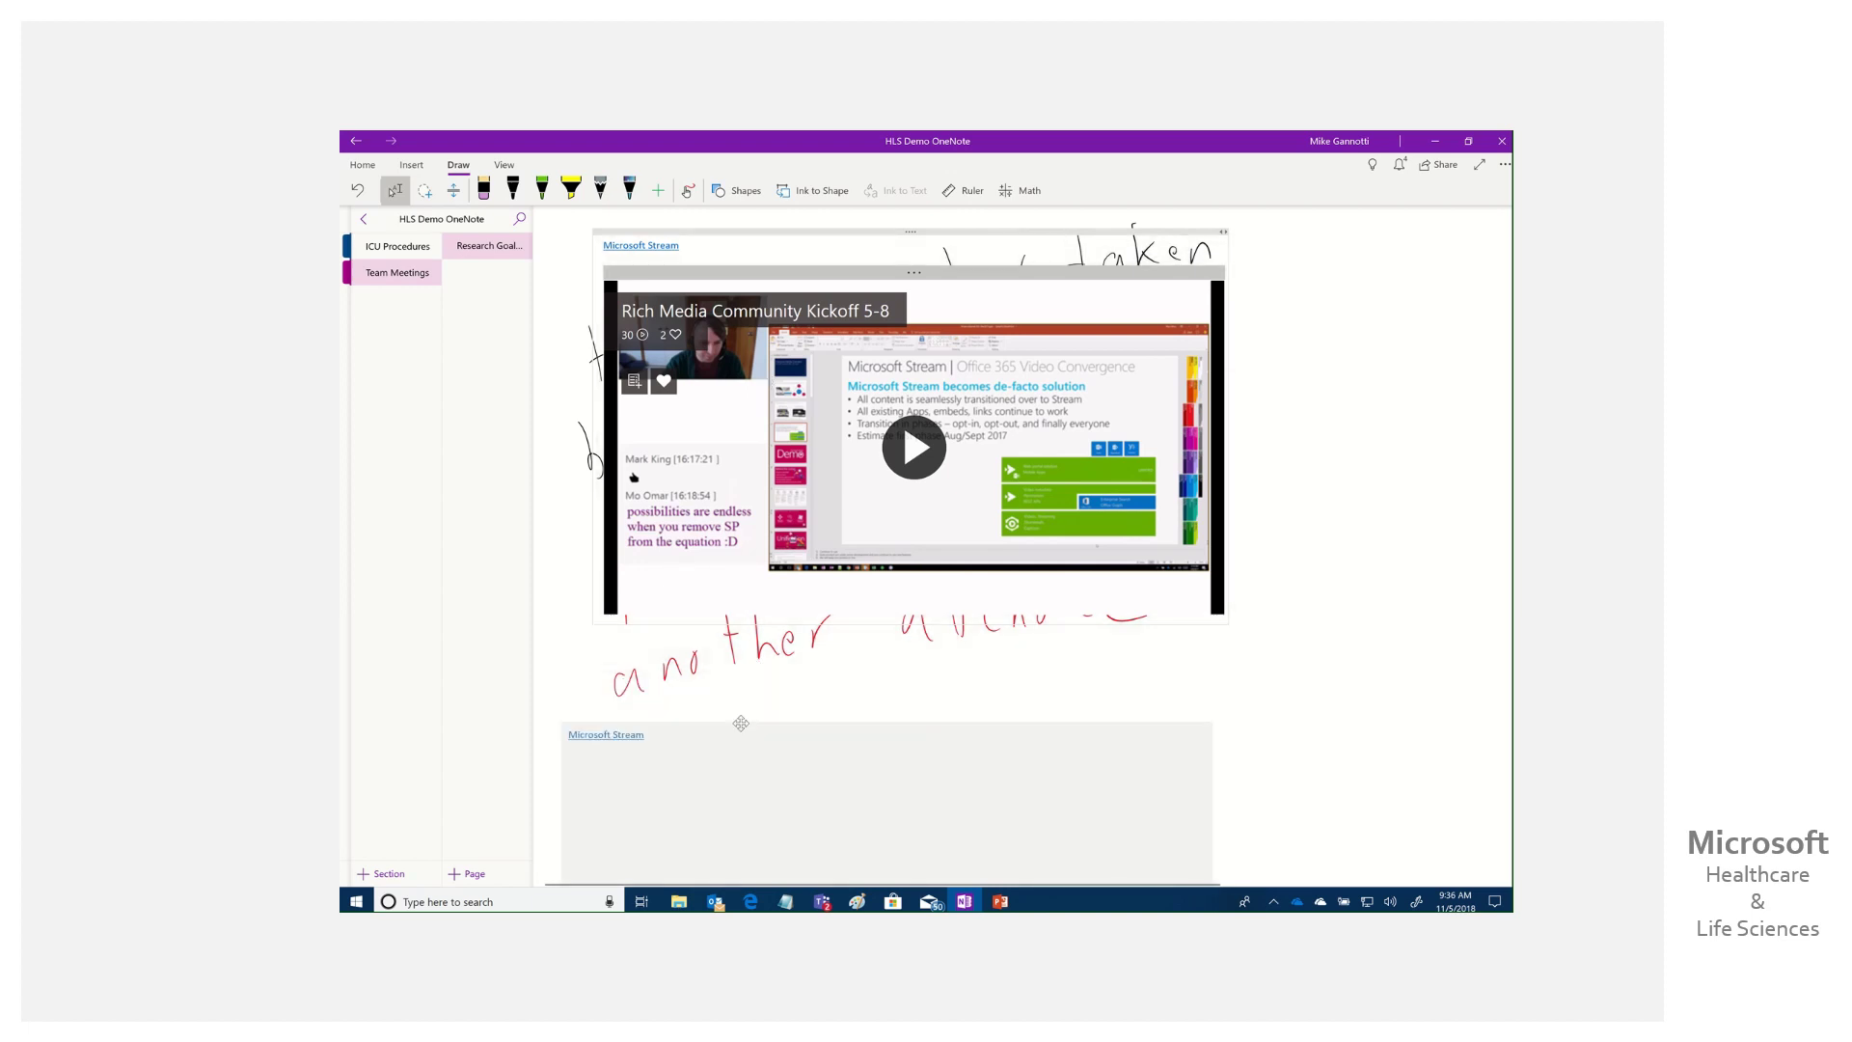
{"action": "left_click_drag", "start_coordinate": [741, 723], "coordinate": [750, 723]}
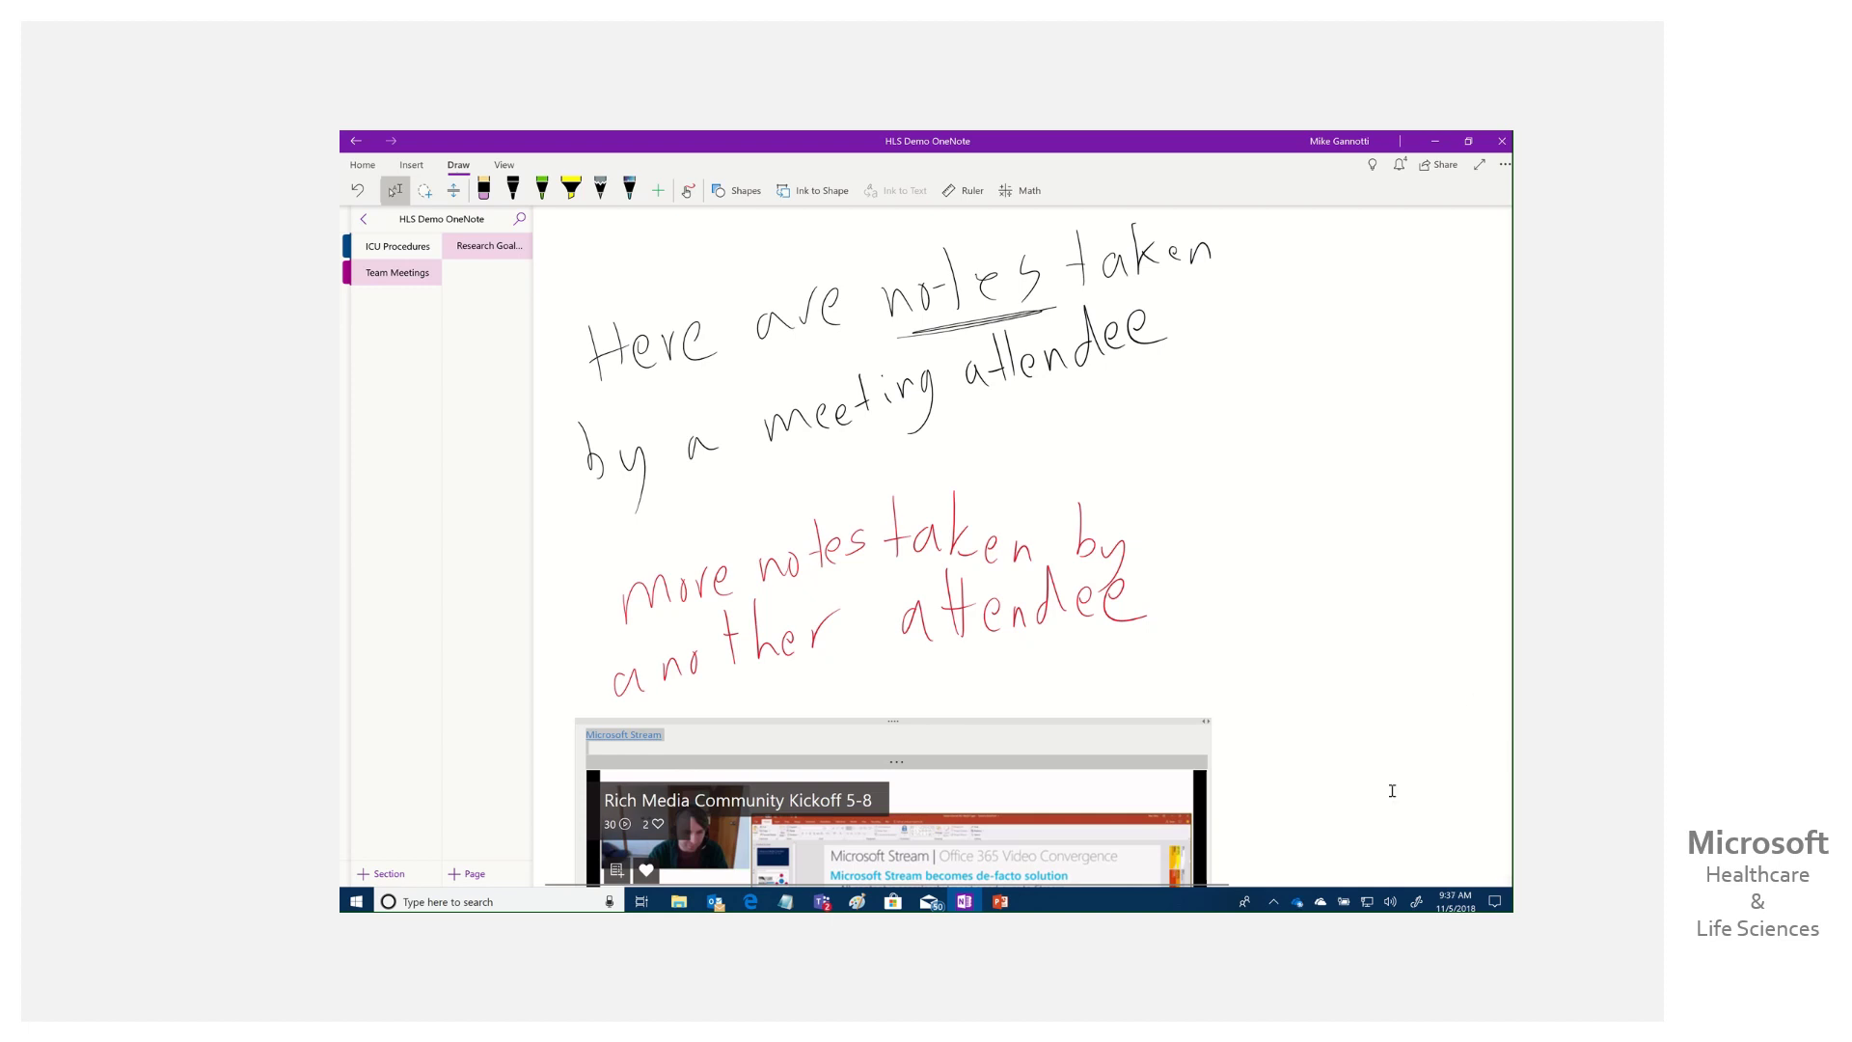
- Scroll to the embedded Kickoff 5-8 player, start playback, and open its transcript search
{"action": "scroll", "coordinate": [1386, 640], "scroll_direction": "down", "scroll_amount": 1}
{"action": "scroll", "coordinate": [1386, 640], "scroll_direction": "down", "scroll_amount": 4}
{"action": "left_click", "coordinate": [894, 665]}
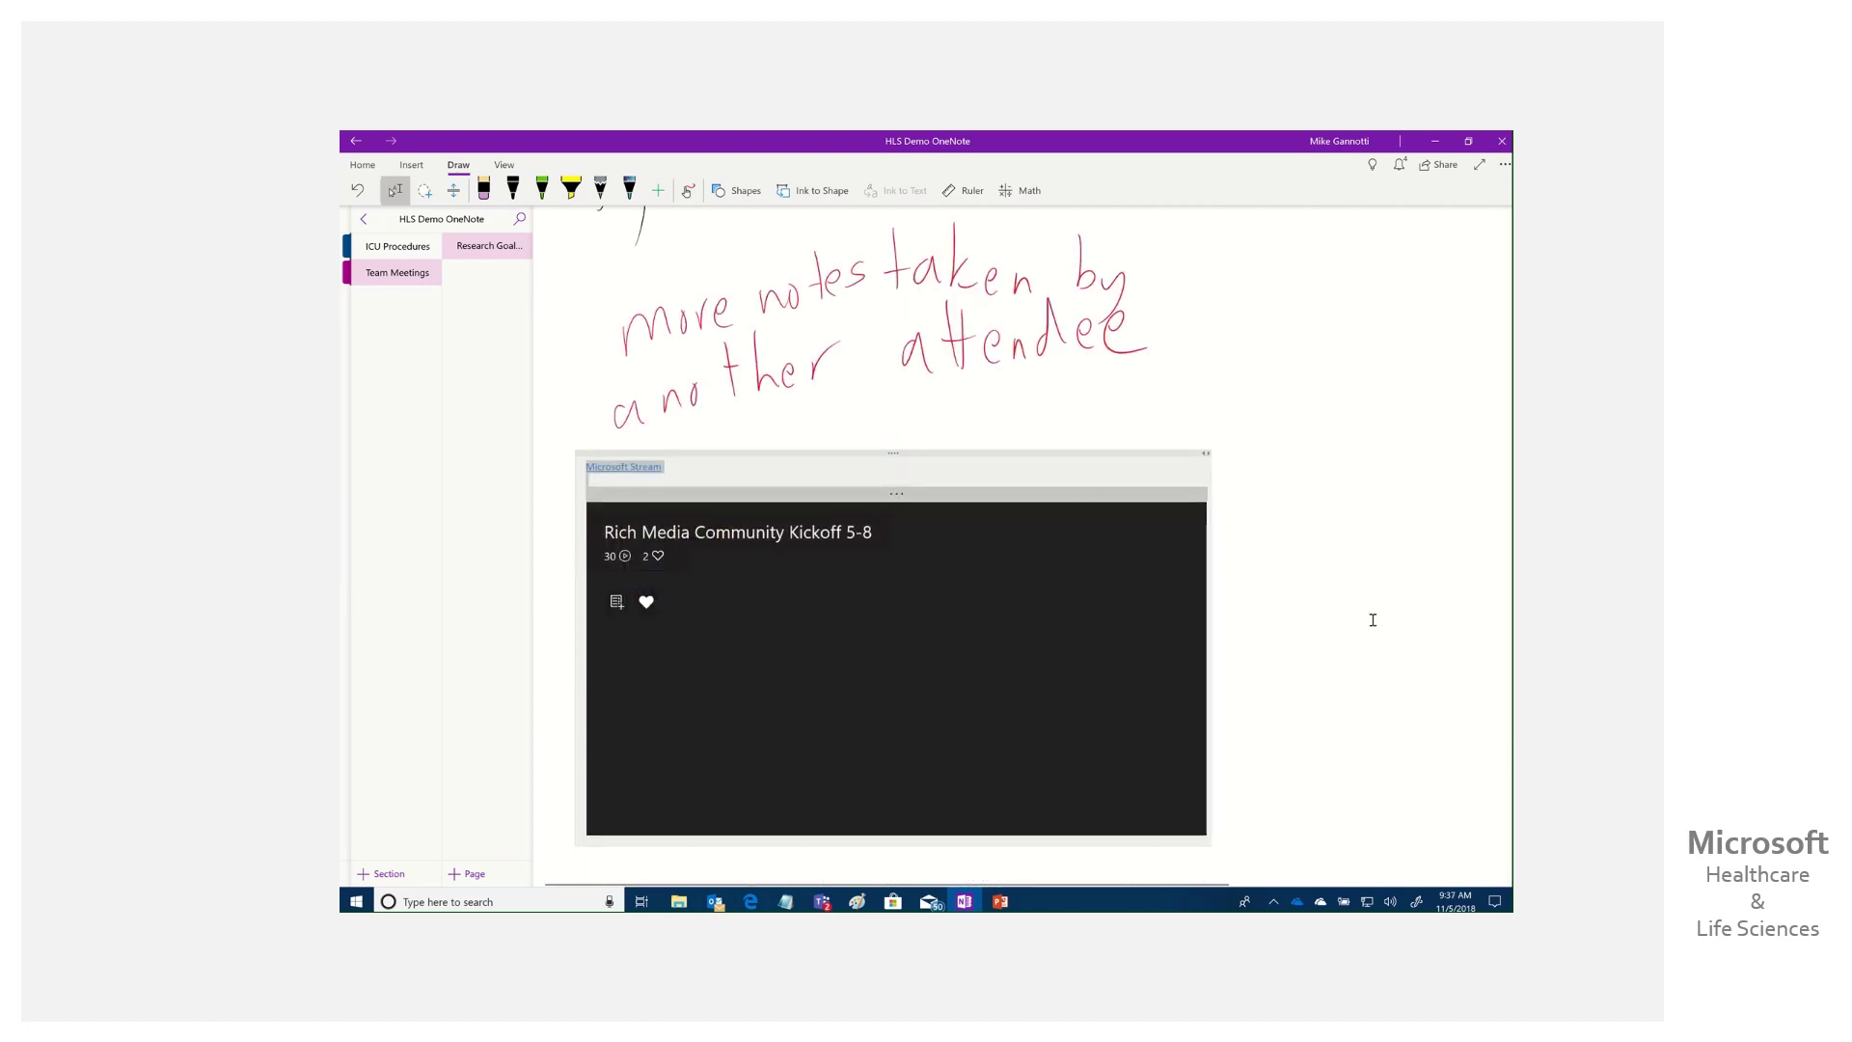
{"action": "scroll", "coordinate": [1380, 579], "scroll_direction": "down", "scroll_amount": 1}
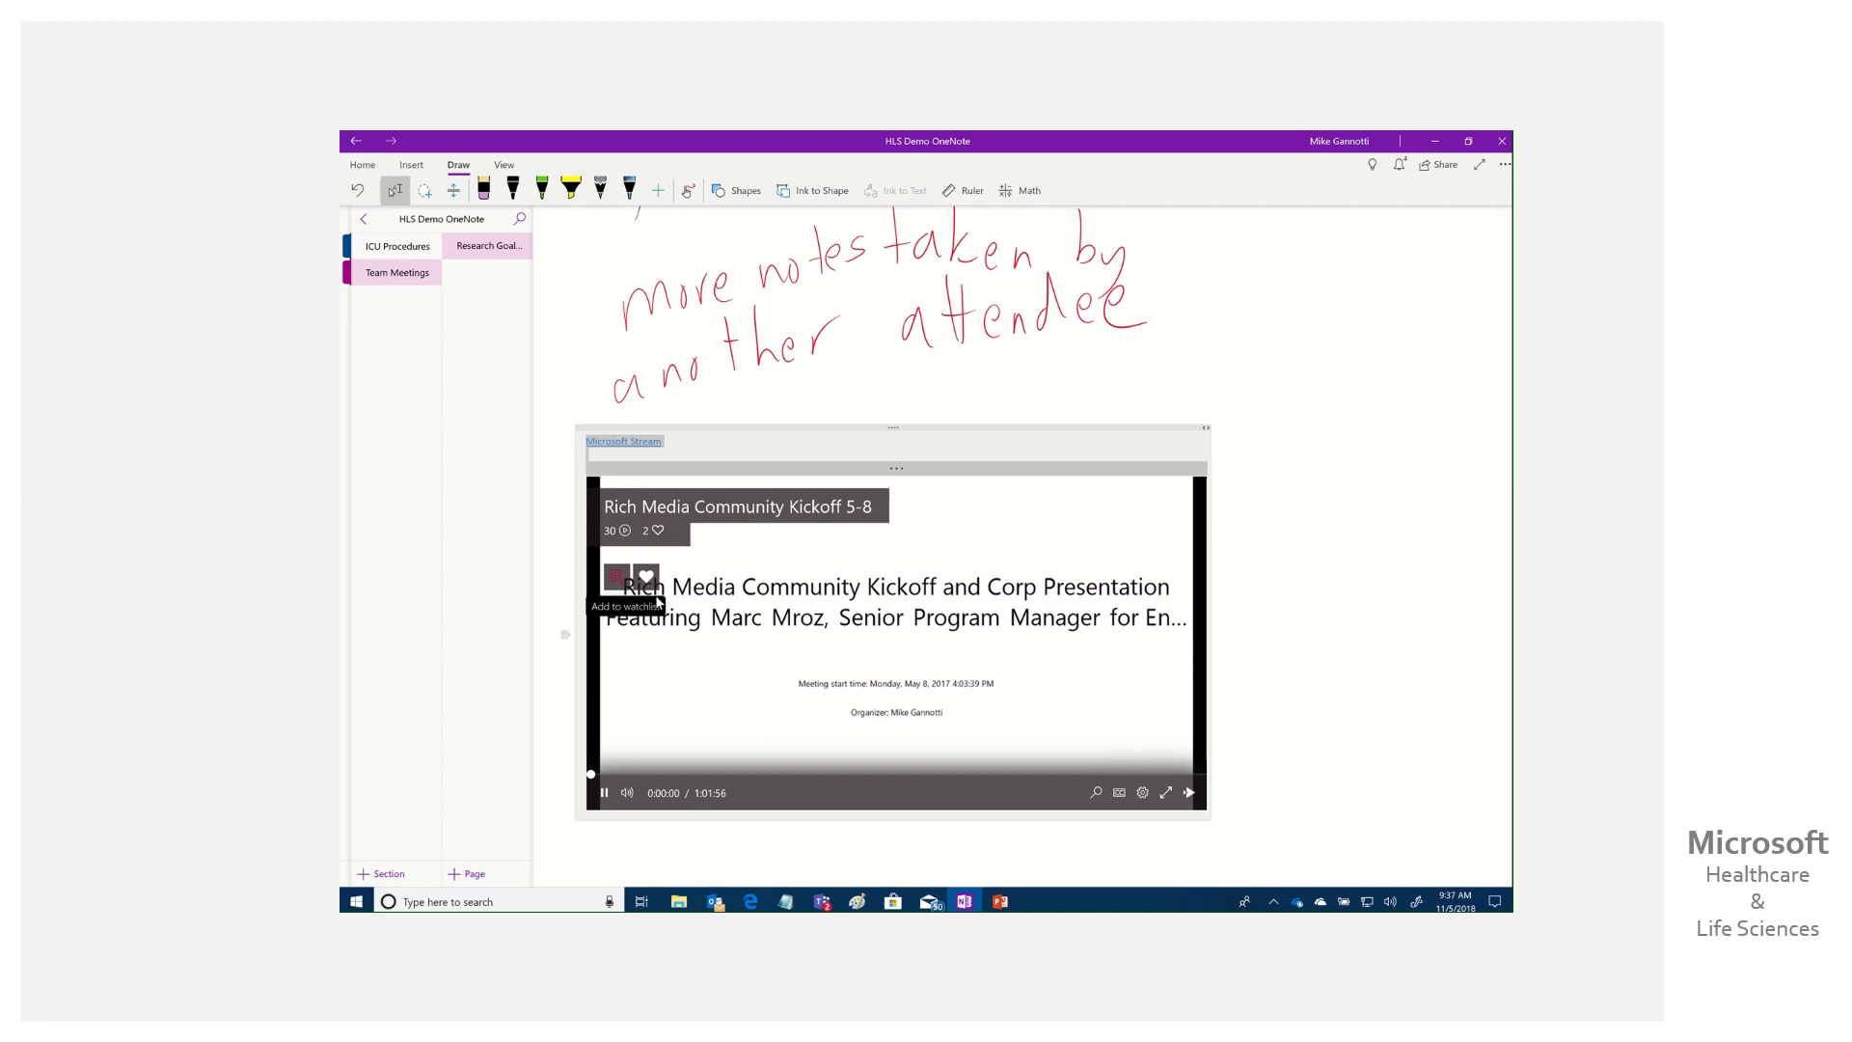
{"action": "left_click", "coordinate": [1097, 793]}
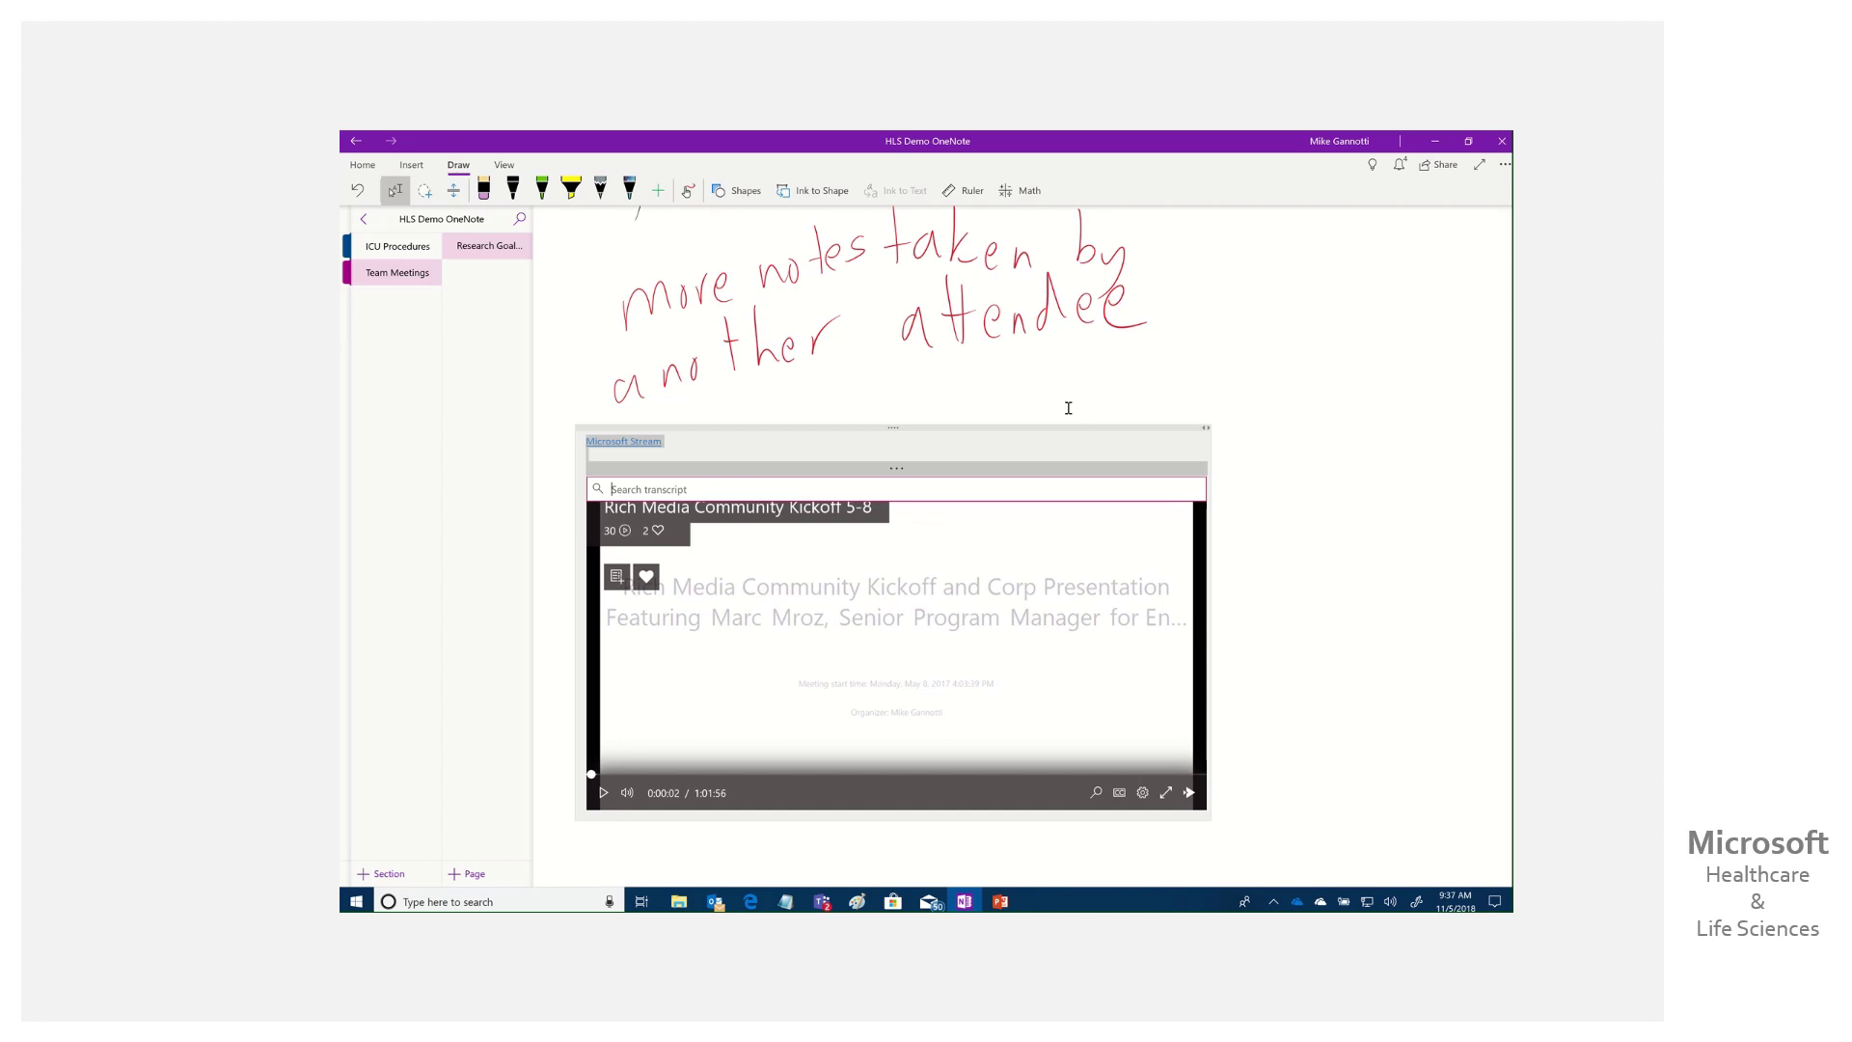
{"action": "left_click", "coordinate": [505, 246]}
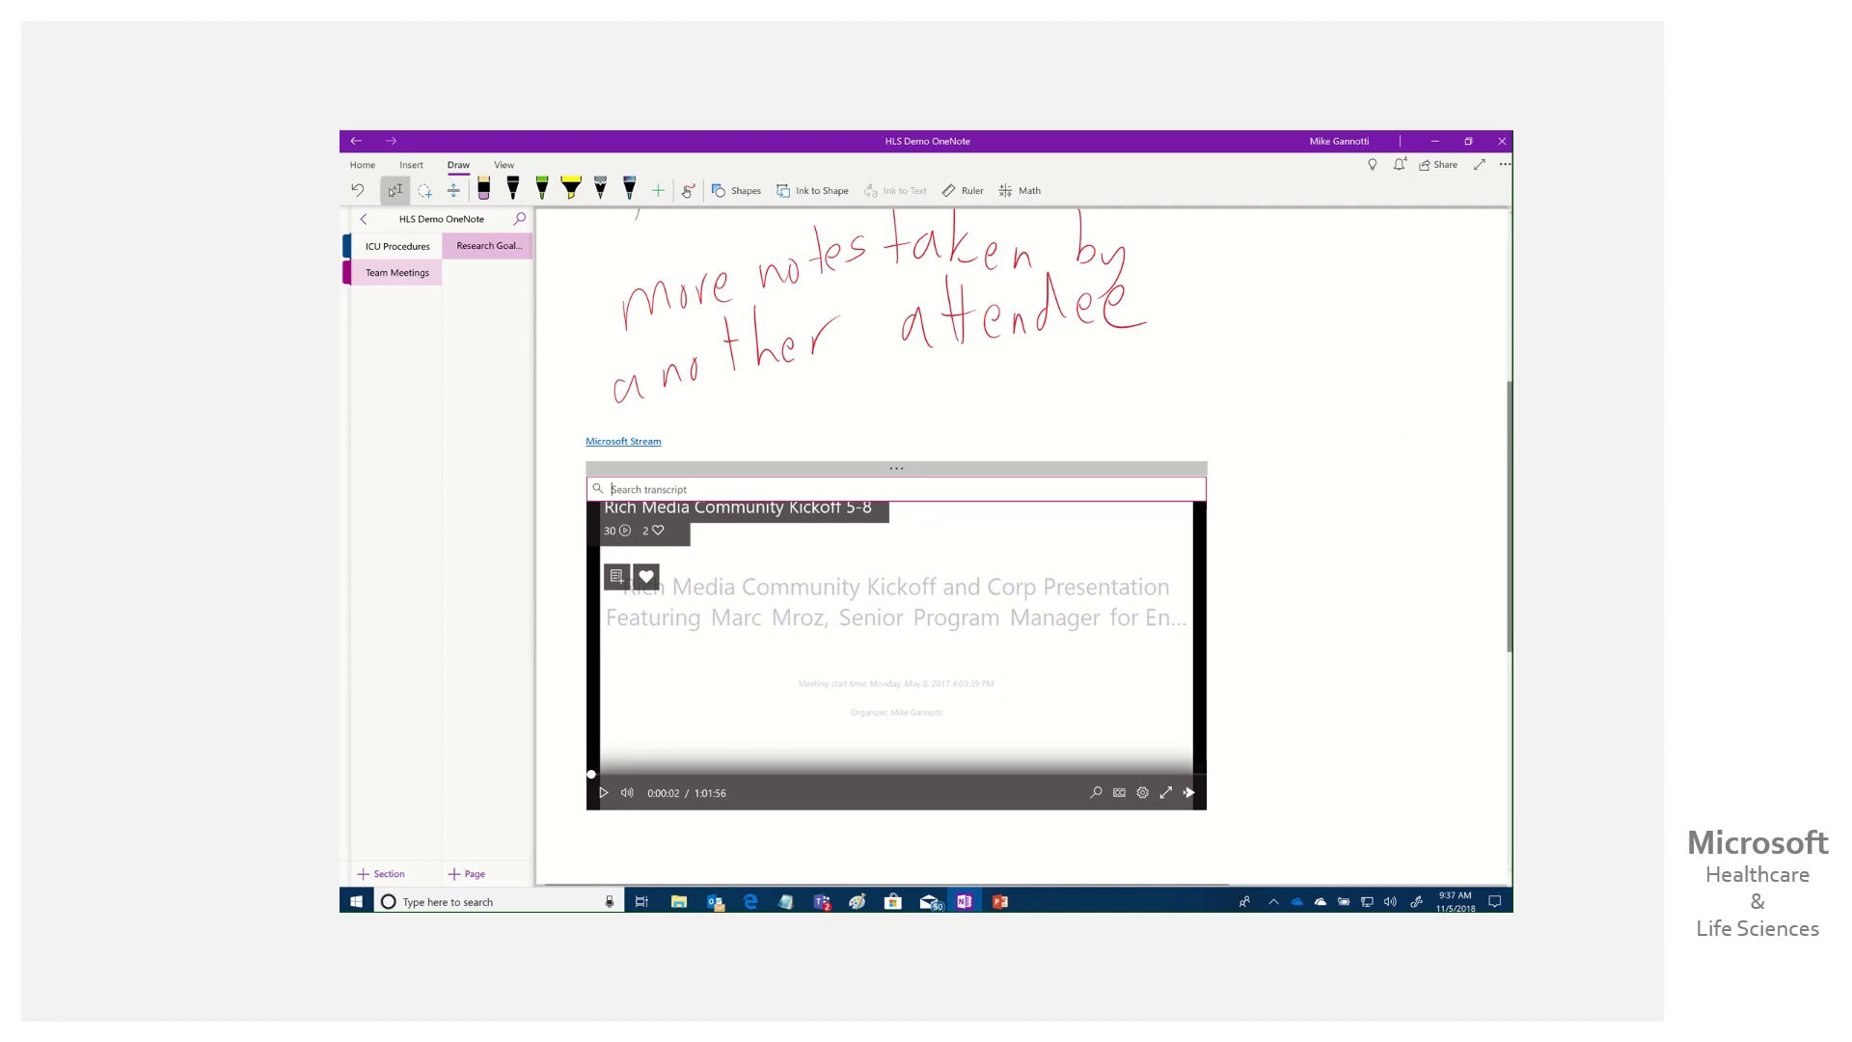
{"action": "scroll", "coordinate": [1508, 378], "scroll_direction": "up", "scroll_amount": 1}
{"action": "scroll", "coordinate": [845, 454], "scroll_direction": "up", "scroll_amount": 3}
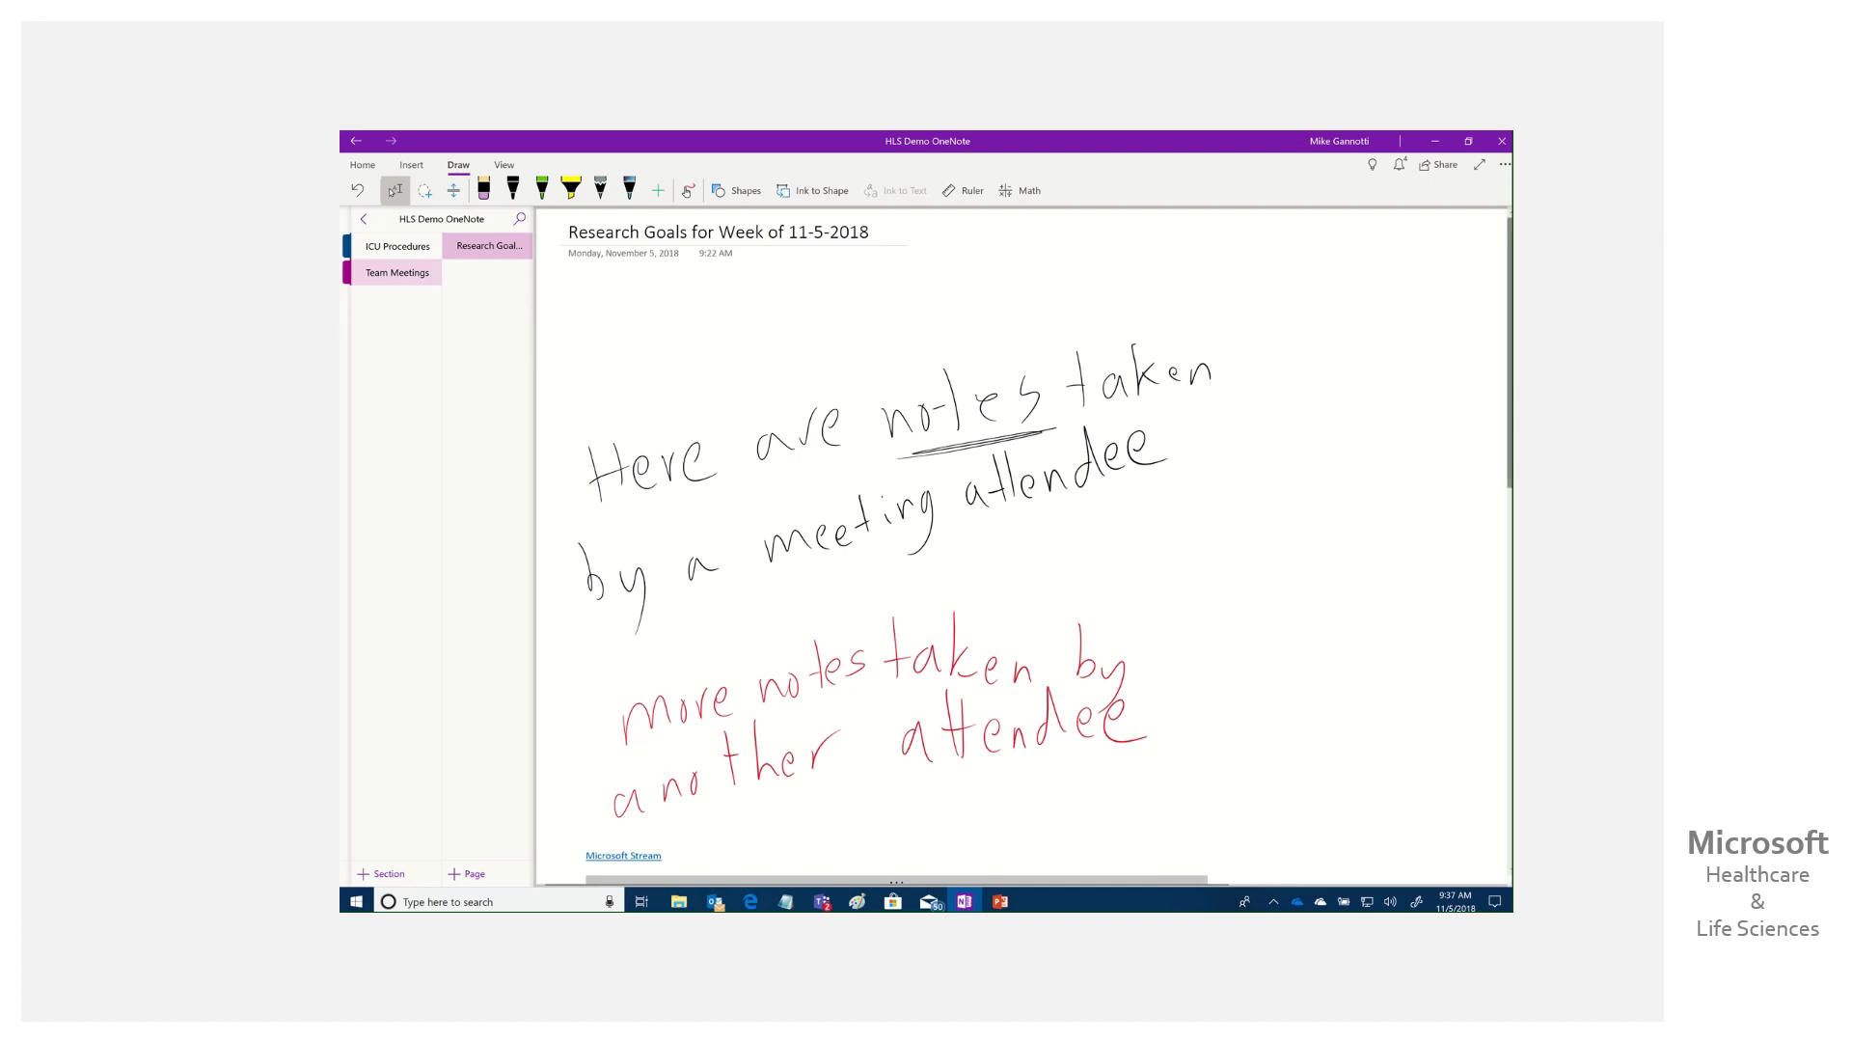
{"action": "scroll", "coordinate": [1478, 494], "scroll_direction": "down", "scroll_amount": 5}
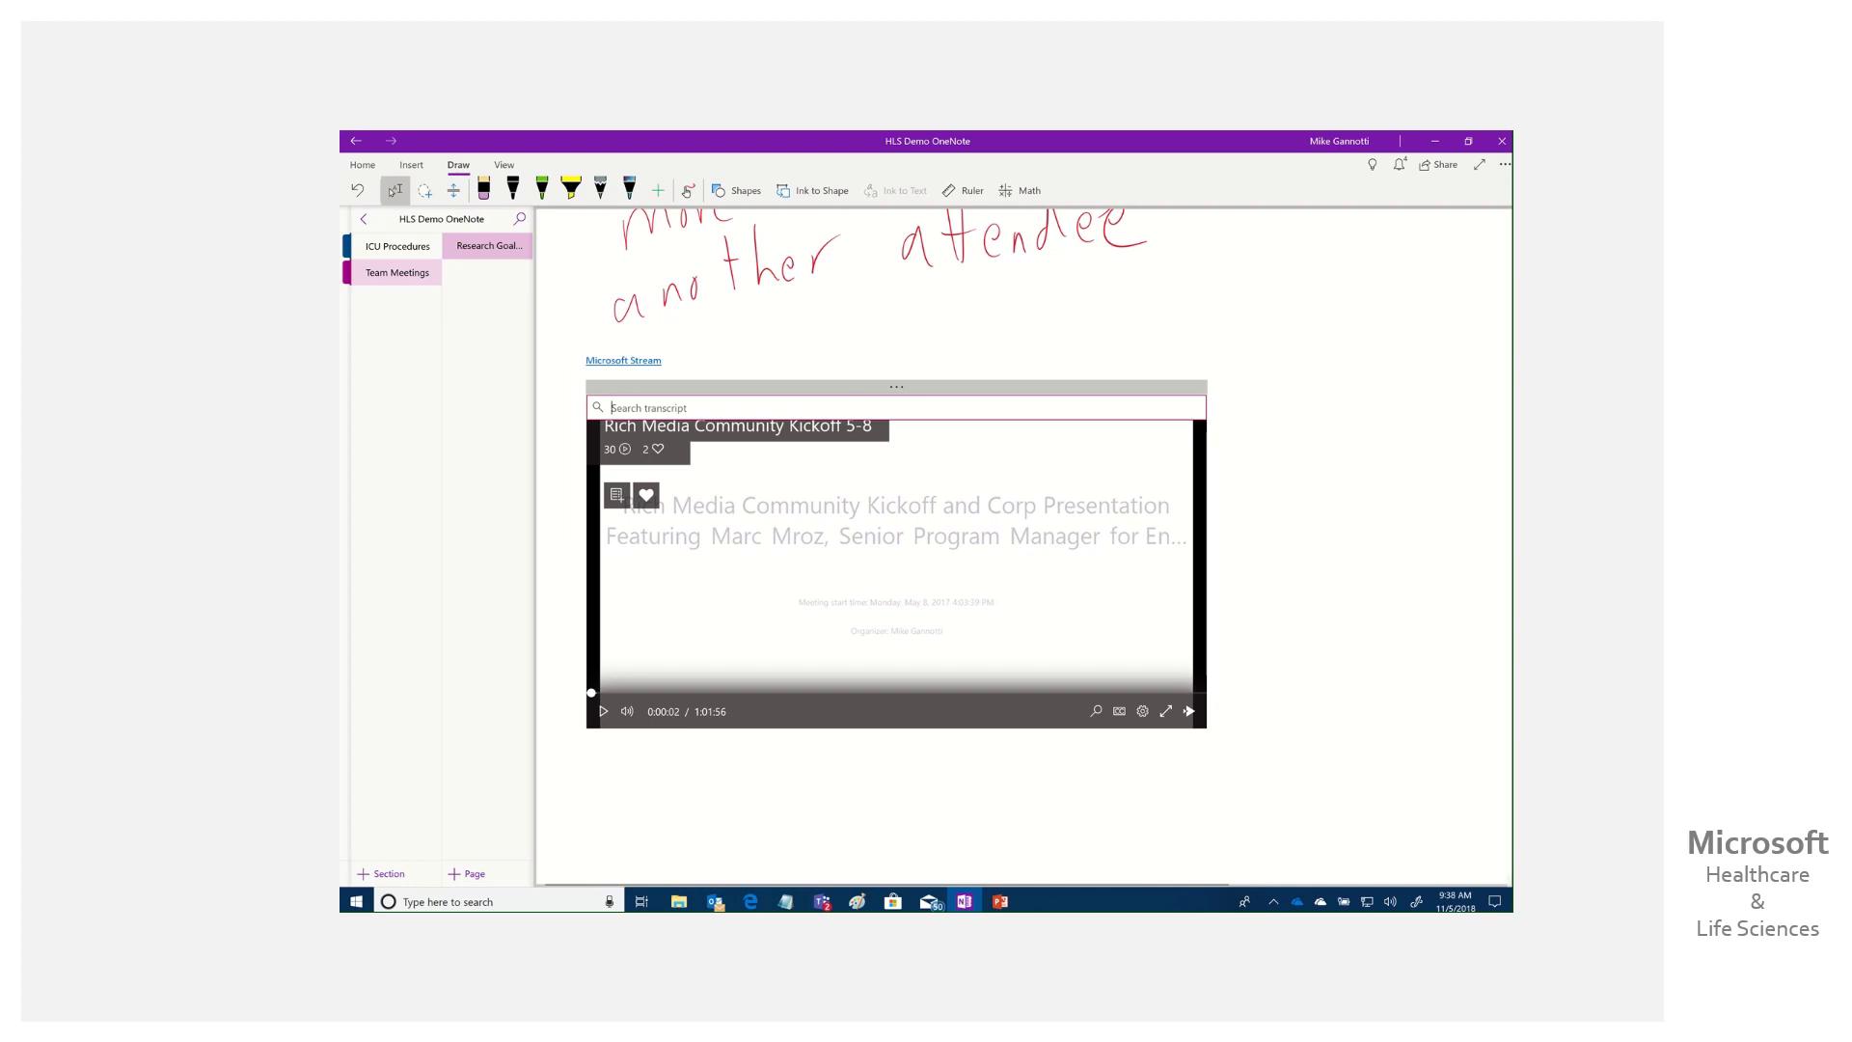
- Scroll back up to view the finished page with both attendees' notes and the Stream link
{"action": "scroll", "coordinate": [1426, 312], "scroll_direction": "up", "scroll_amount": 5}
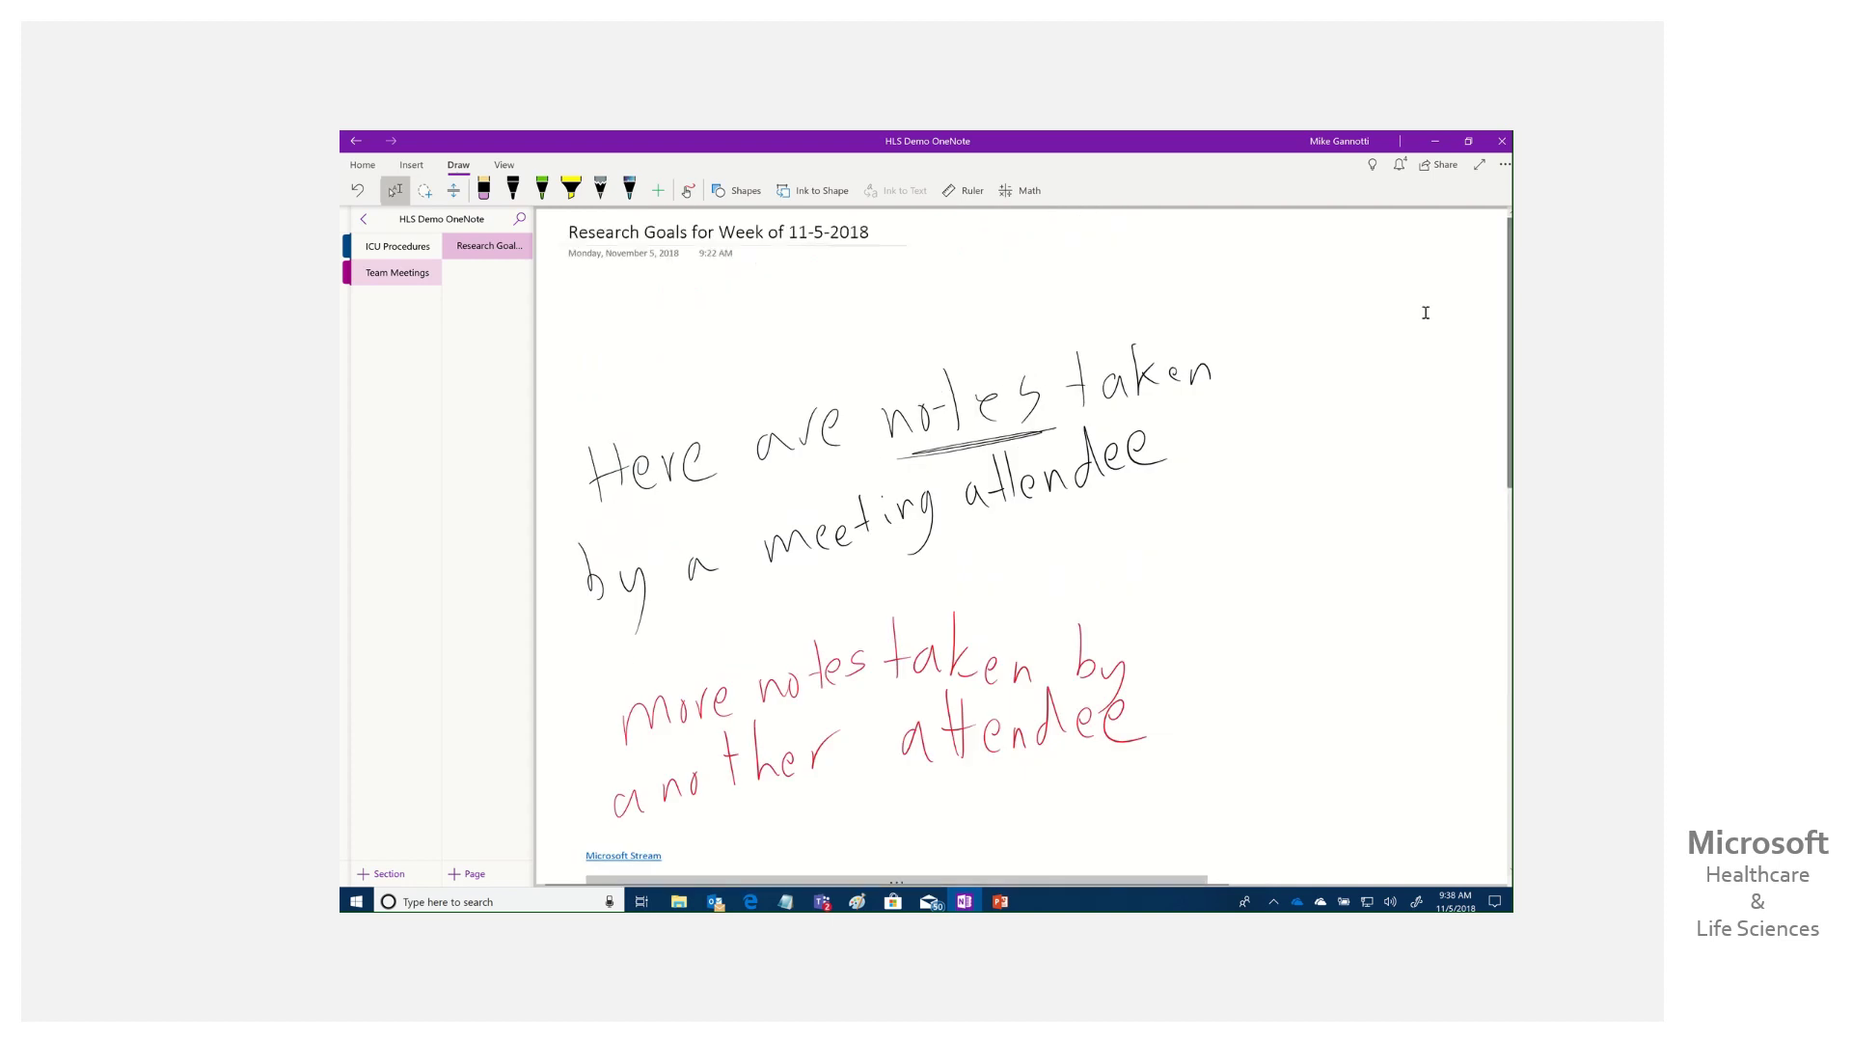